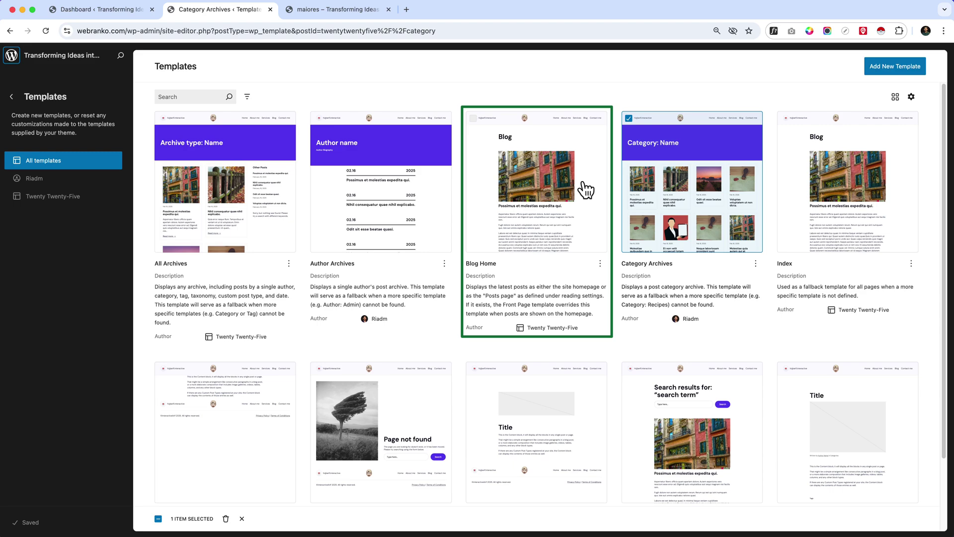
Review the live tag archive and Blog pages, then return to the site's templates list
{"action": "left_click", "coordinate": [330, 10]}
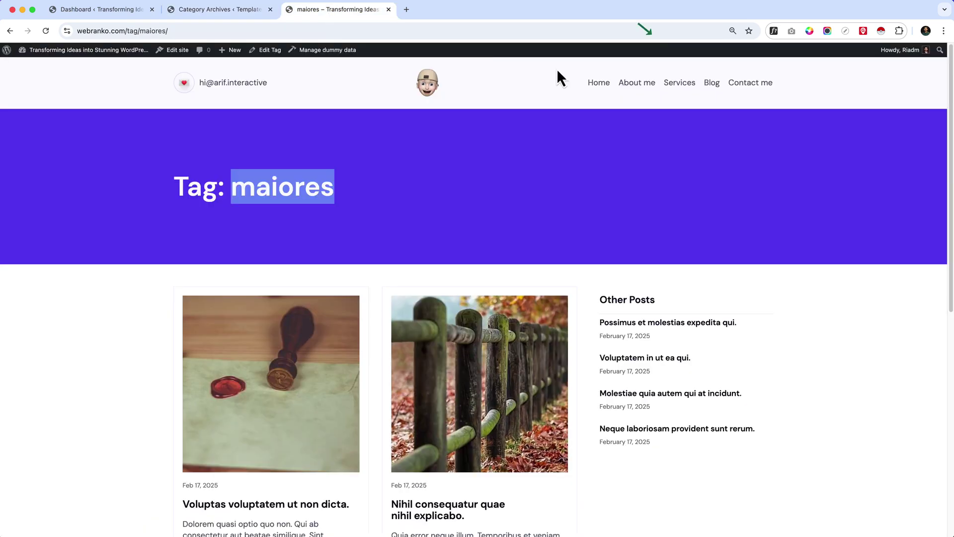
{"action": "left_click", "coordinate": [717, 88]}
{"action": "scroll", "coordinate": [637, 284], "scroll_direction": "down", "scroll_amount": 15}
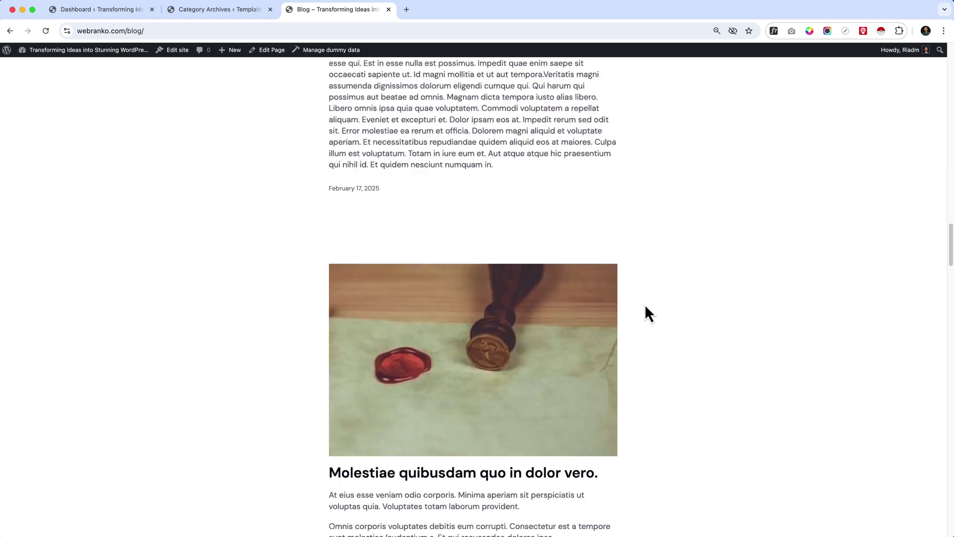
{"action": "scroll", "coordinate": [644, 308], "scroll_direction": "down", "scroll_amount": 20}
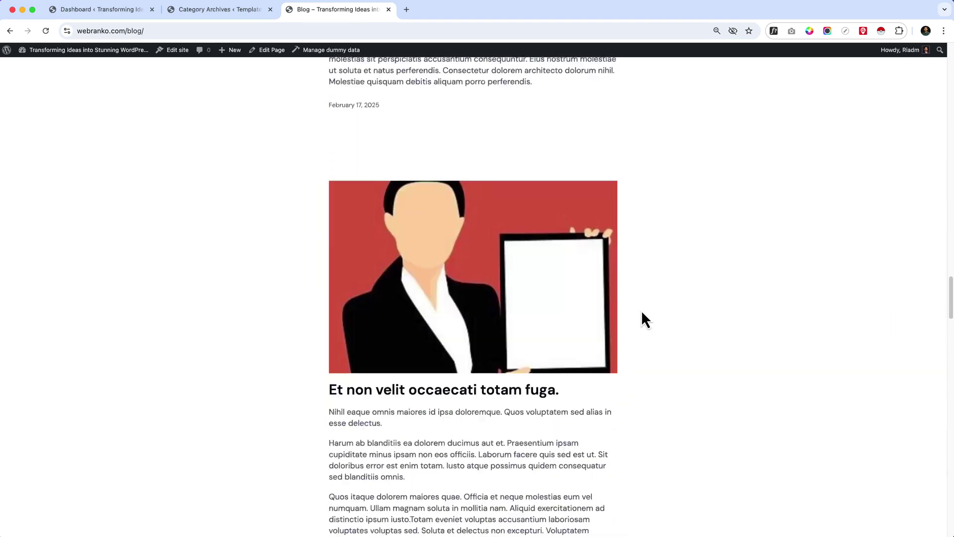
{"action": "scroll", "coordinate": [643, 313], "scroll_direction": "up", "scroll_amount": 20}
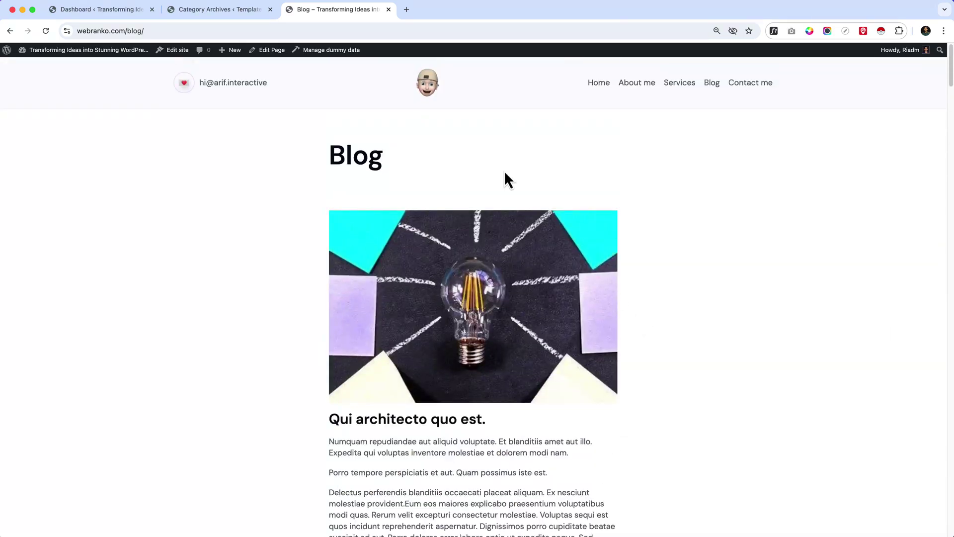
{"action": "left_click", "coordinate": [205, 14]}
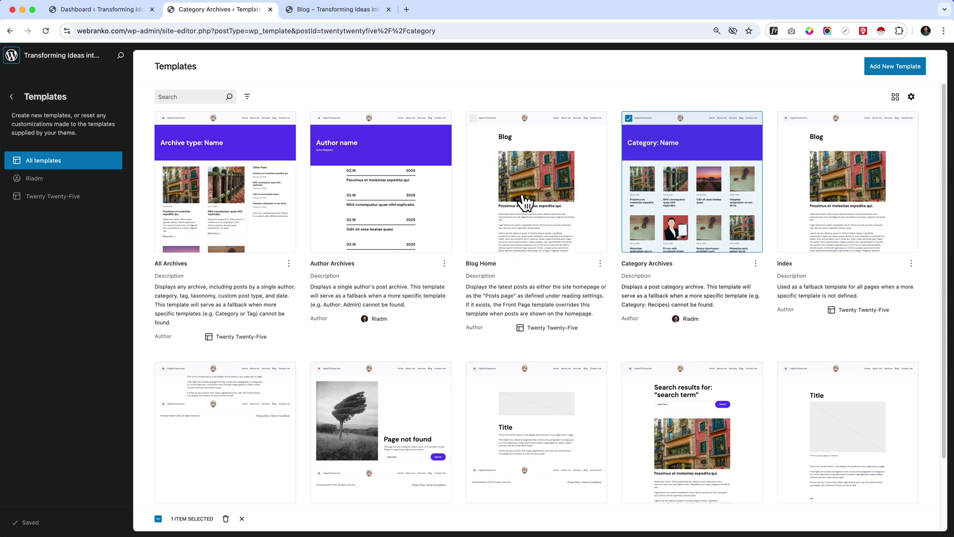
Open the Blog Home template, scroll through its canvas, and bring up the command palette
{"action": "left_click", "coordinate": [529, 230]}
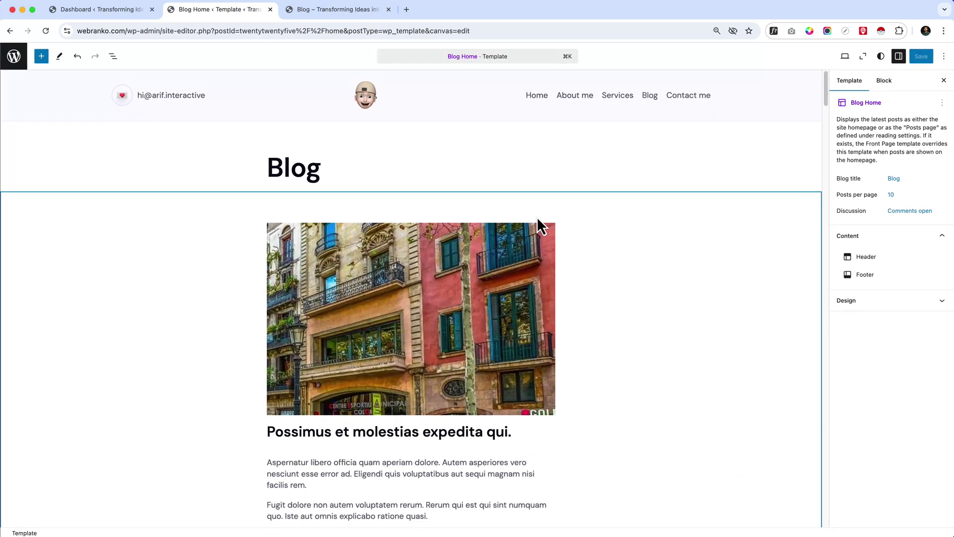
{"action": "scroll", "coordinate": [153, 323], "scroll_direction": "down", "scroll_amount": 10}
{"action": "scroll", "coordinate": [152, 323], "scroll_direction": "down", "scroll_amount": 20}
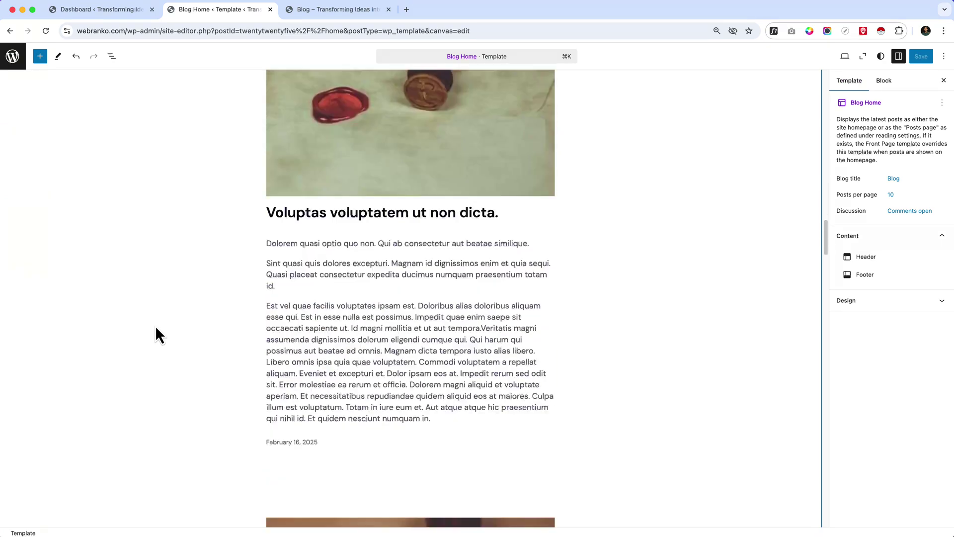
{"action": "scroll", "coordinate": [158, 335], "scroll_direction": "down", "scroll_amount": 10}
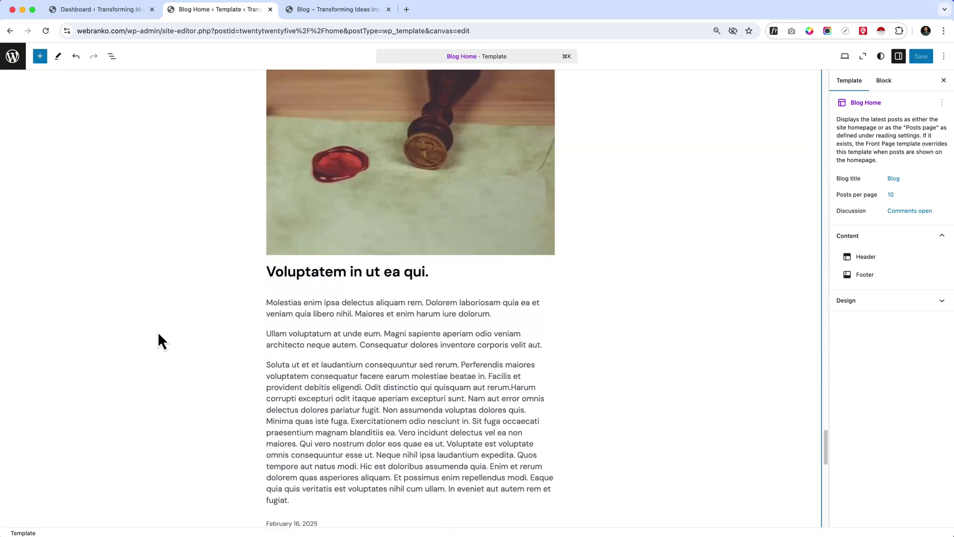
{"action": "scroll", "coordinate": [158, 334], "scroll_direction": "down", "scroll_amount": 5}
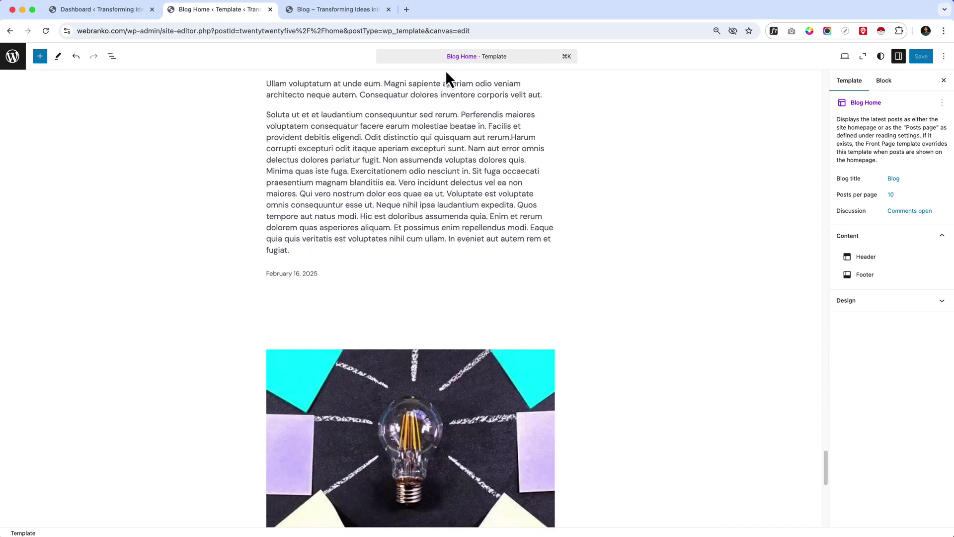
{"action": "key", "text": "super+k"}
Switch to the All Archives template and show its List View outline
{"action": "type", "text": "all"}
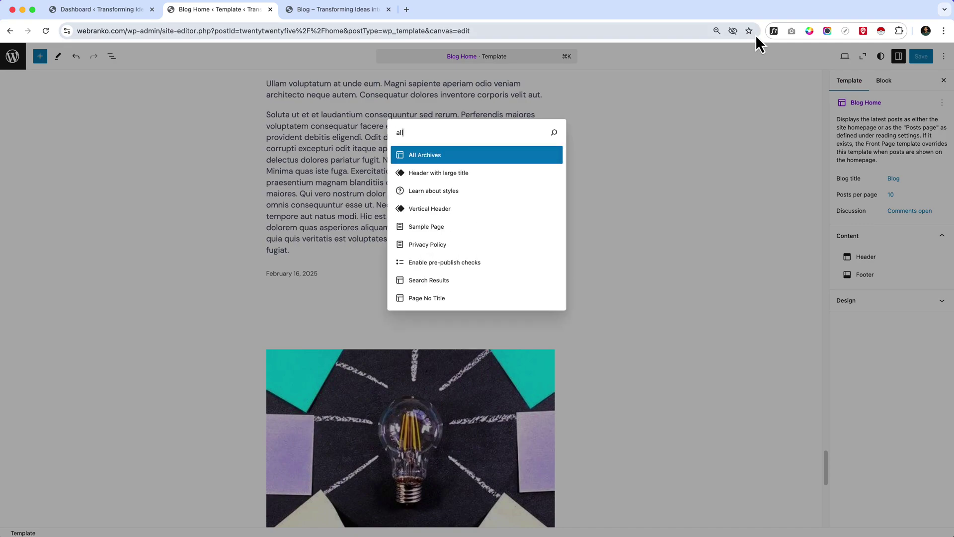
{"action": "key", "text": "Return"}
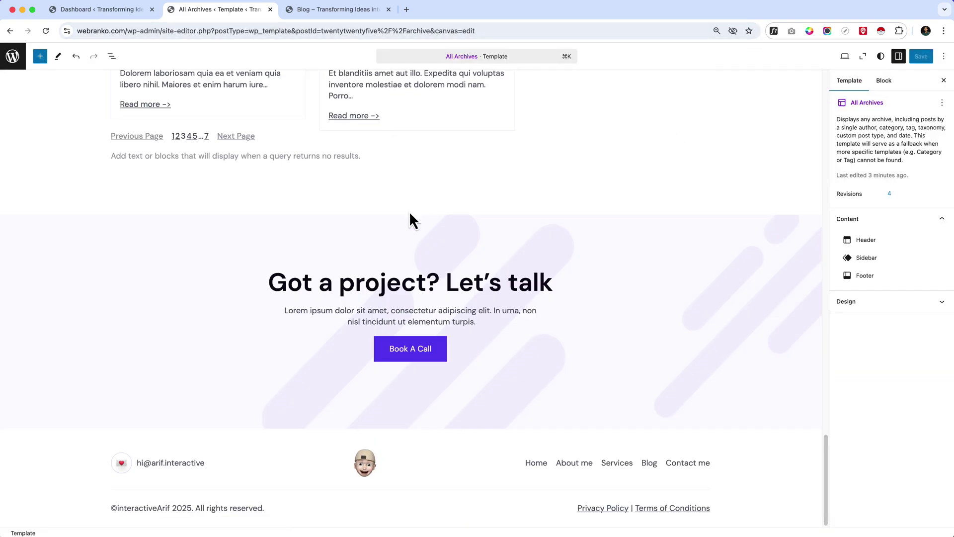
{"action": "scroll", "coordinate": [110, 154], "scroll_direction": "up", "scroll_amount": 10}
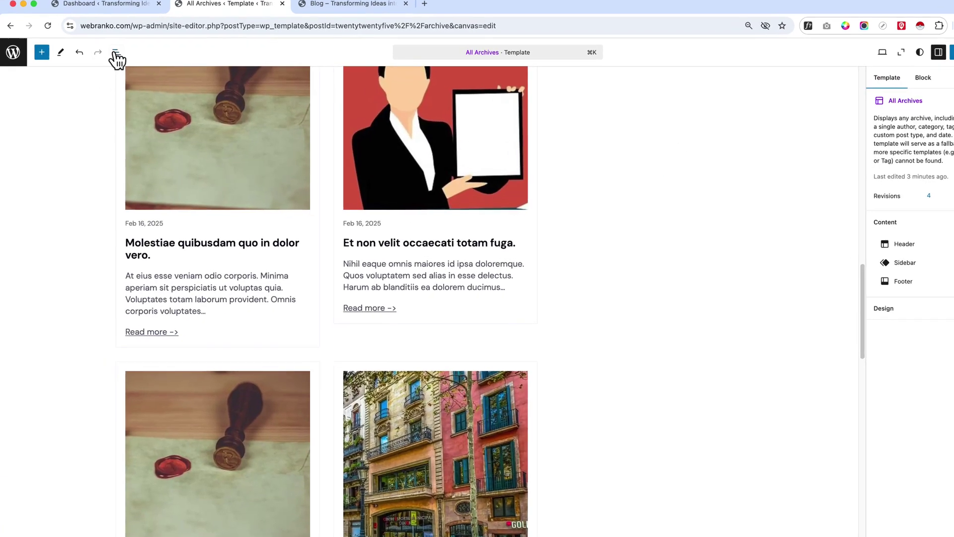
{"action": "left_click", "coordinate": [115, 51]}
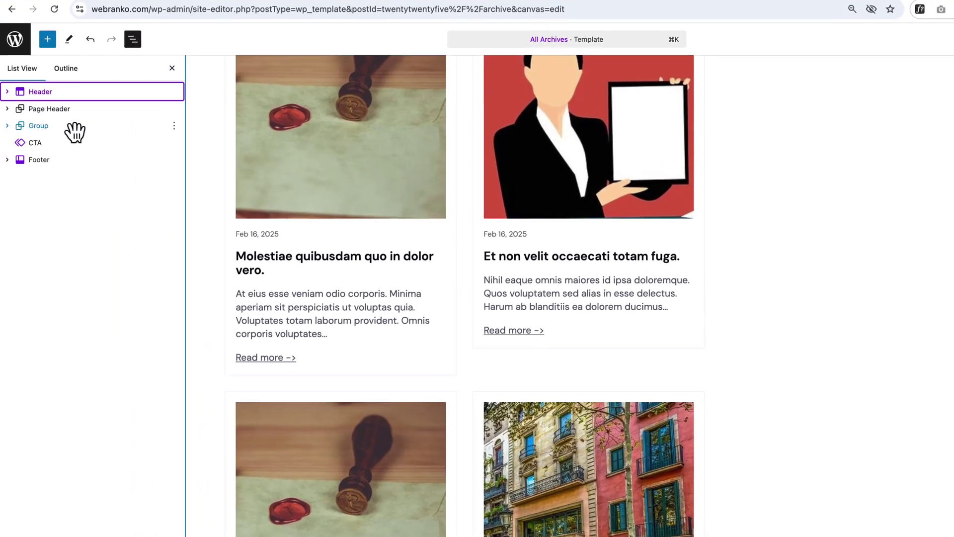
Inspect the Page Header, CTA section and posts Group blocks, including the Group's options menu
{"action": "left_click", "coordinate": [89, 107]}
{"action": "left_click", "coordinate": [98, 143]}
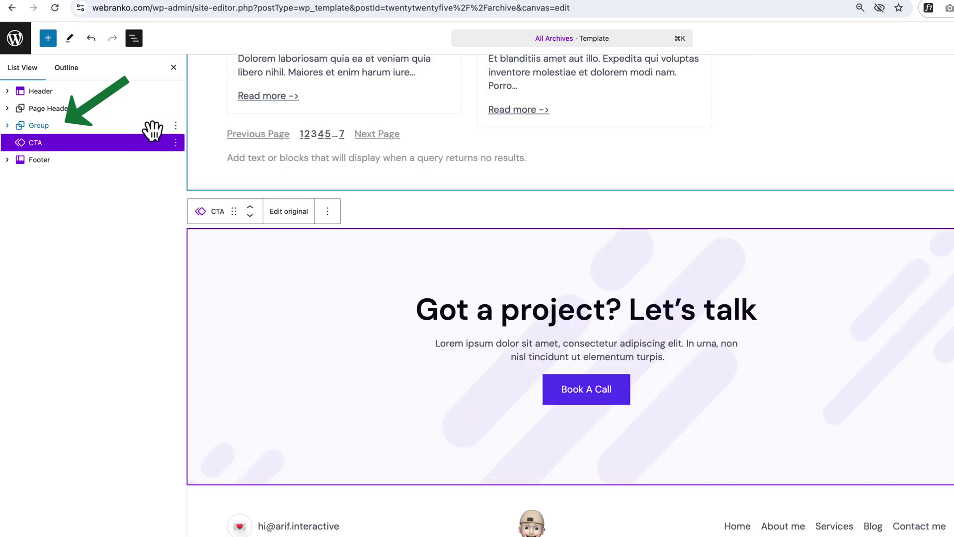
{"action": "left_click", "coordinate": [153, 127]}
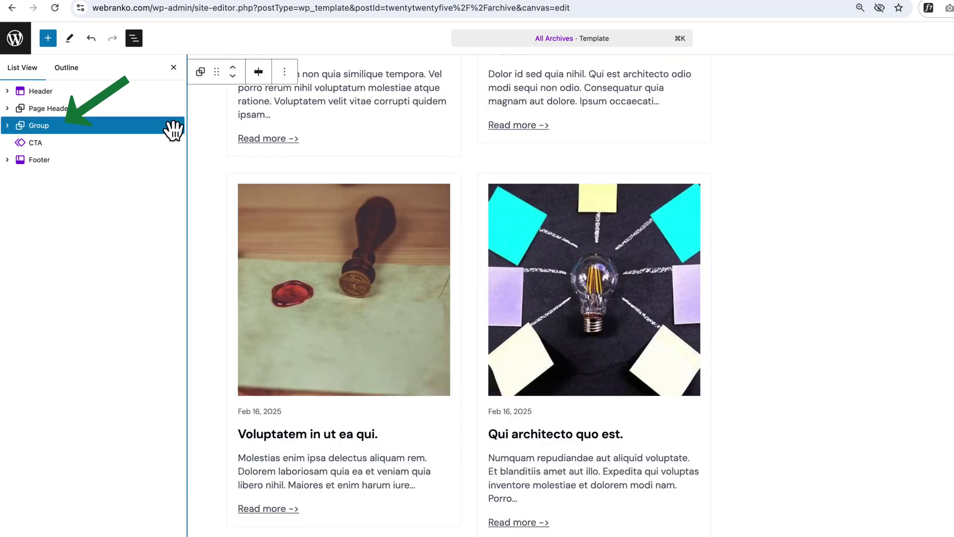
{"action": "left_click", "coordinate": [176, 126]}
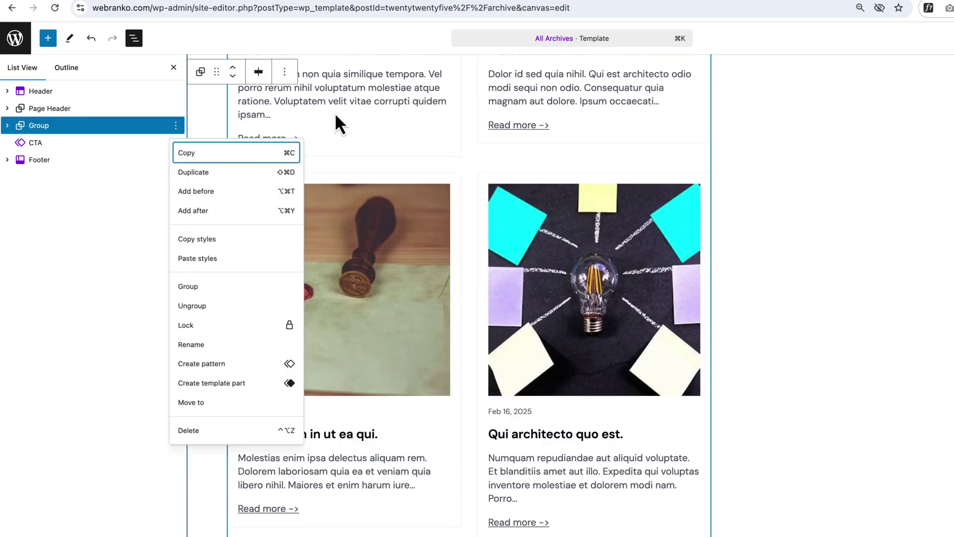
{"action": "key", "text": "super+k"}
Switch to Blog Home and delete its old Group block
{"action": "type", "text": "blog"}
{"action": "key", "text": "Return"}
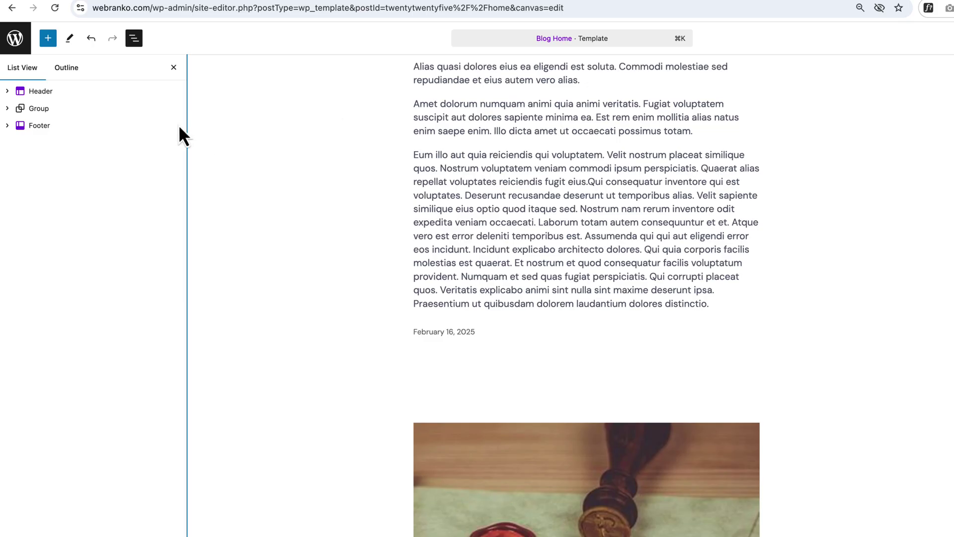
{"action": "left_click", "coordinate": [162, 109]}
{"action": "left_click", "coordinate": [176, 109]}
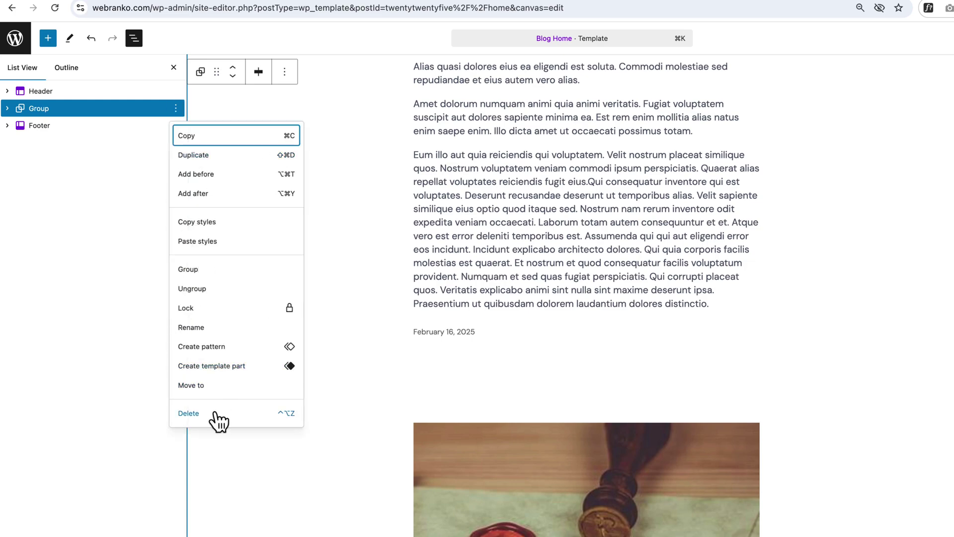
{"action": "left_click", "coordinate": [189, 413]}
{"action": "left_click", "coordinate": [661, 354]}
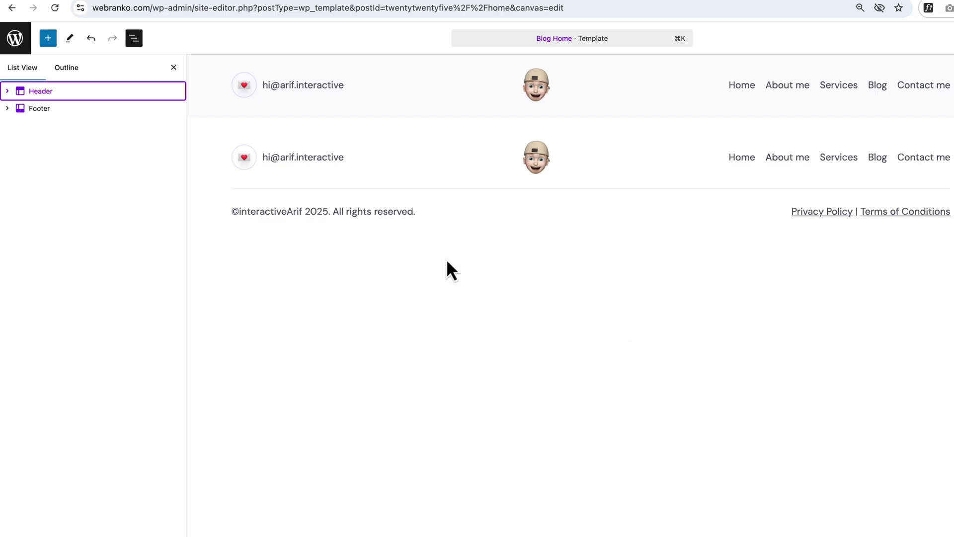
Add an empty block and move it between the Header and Footer
{"action": "left_click", "coordinate": [176, 91]}
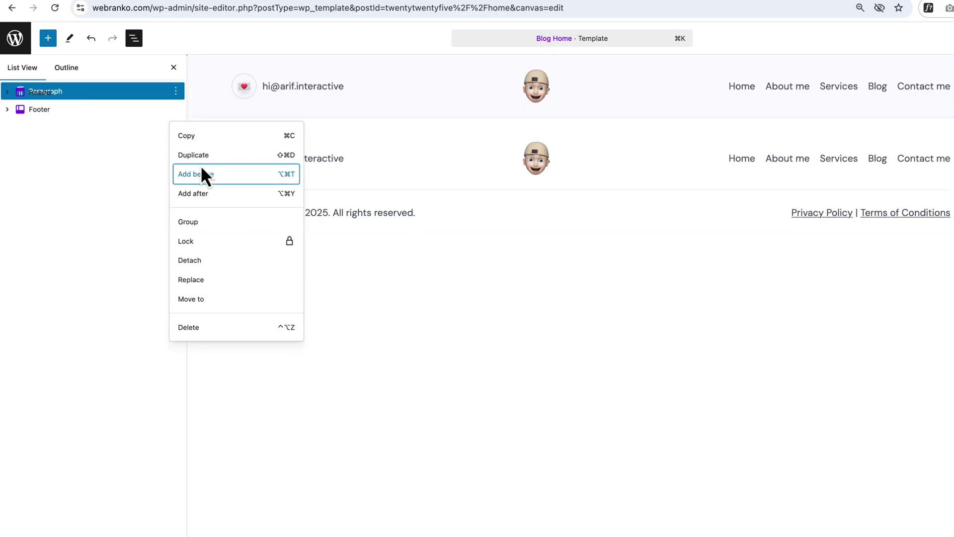
{"action": "left_click", "coordinate": [201, 169]}
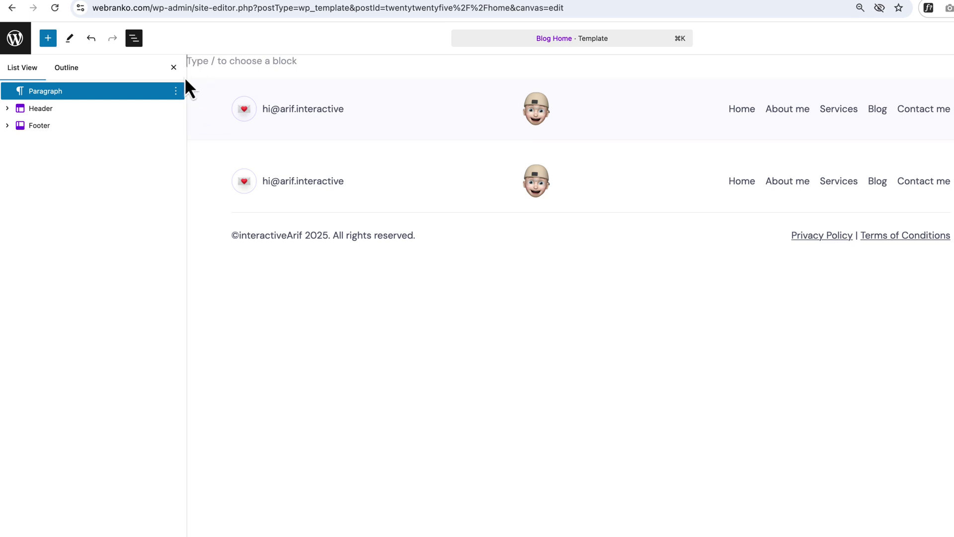
{"action": "left_click_drag", "start_coordinate": [171, 96], "coordinate": [162, 111]}
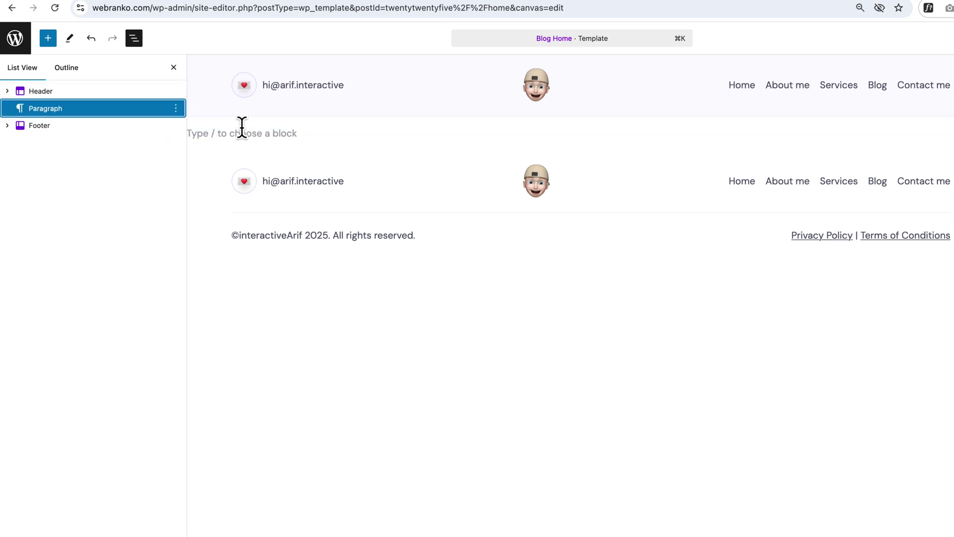
{"action": "left_click", "coordinate": [242, 127]}
Insert a Page Header block, then a Group block with the post grid and sidebar
{"action": "type", "text": "/page"}
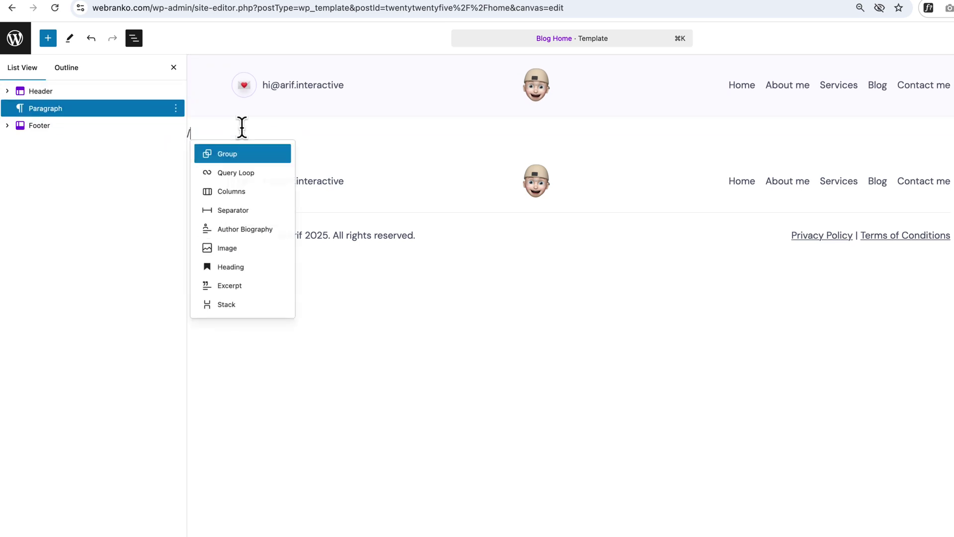
{"action": "key", "text": "Down"}
{"action": "key", "text": "Down"}
{"action": "key", "text": "Return"}
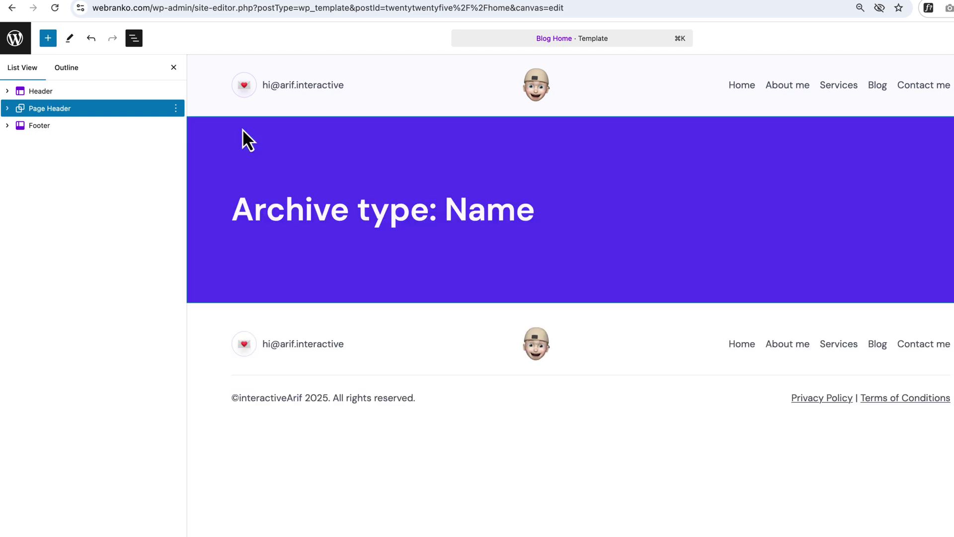
{"action": "key", "text": "Return"}
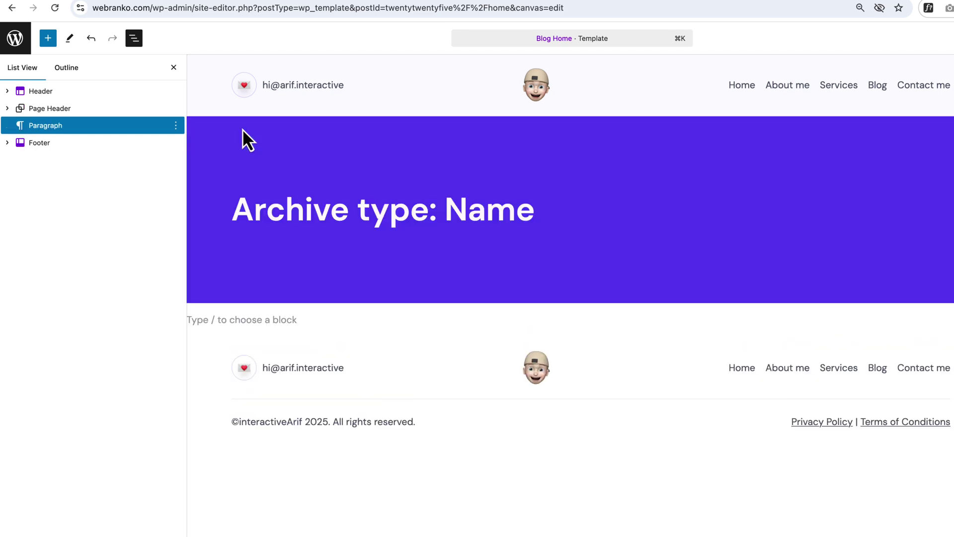
{"action": "type", "text": "/"}
{"action": "key", "text": "Return"}
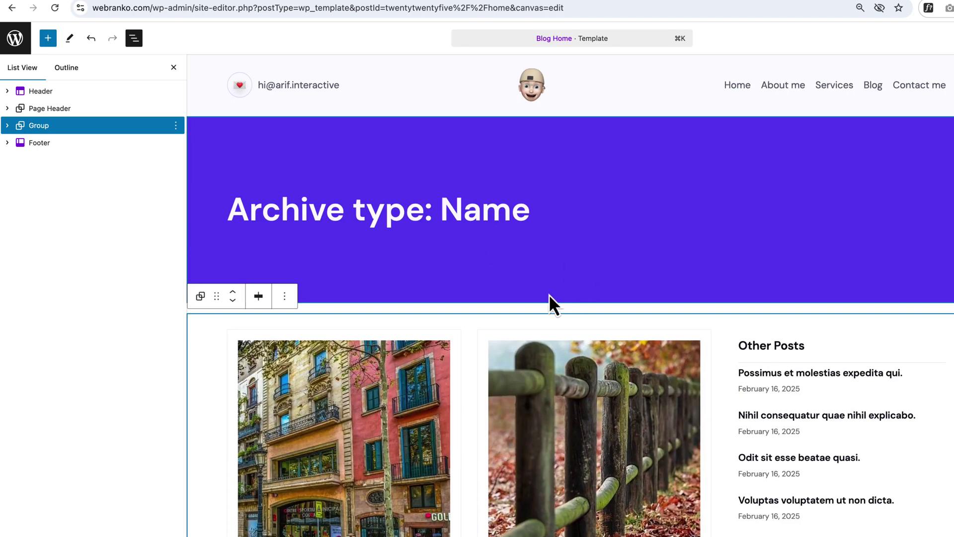
Add an H1 heading 'Blog' above the archive title in the page header
{"action": "left_click", "coordinate": [368, 224]}
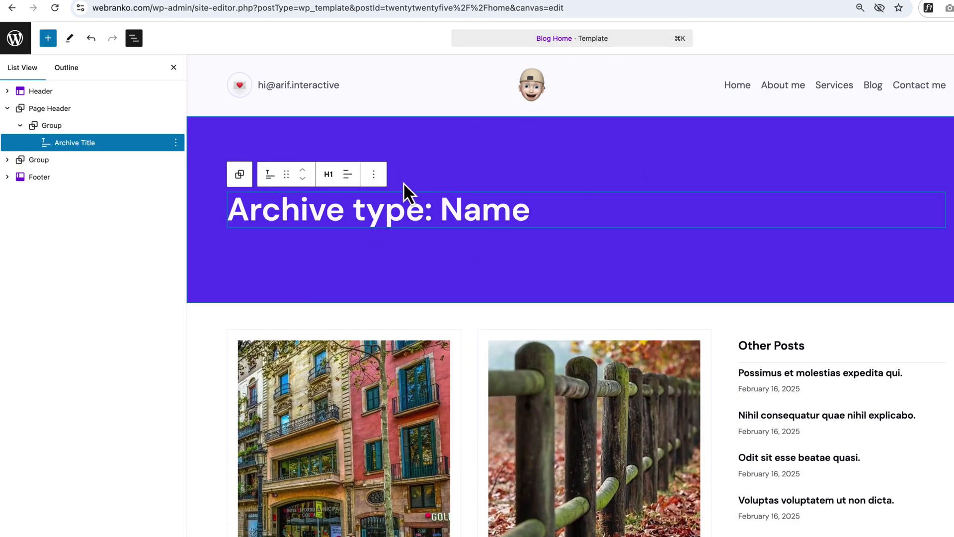
{"action": "left_click", "coordinate": [383, 176]}
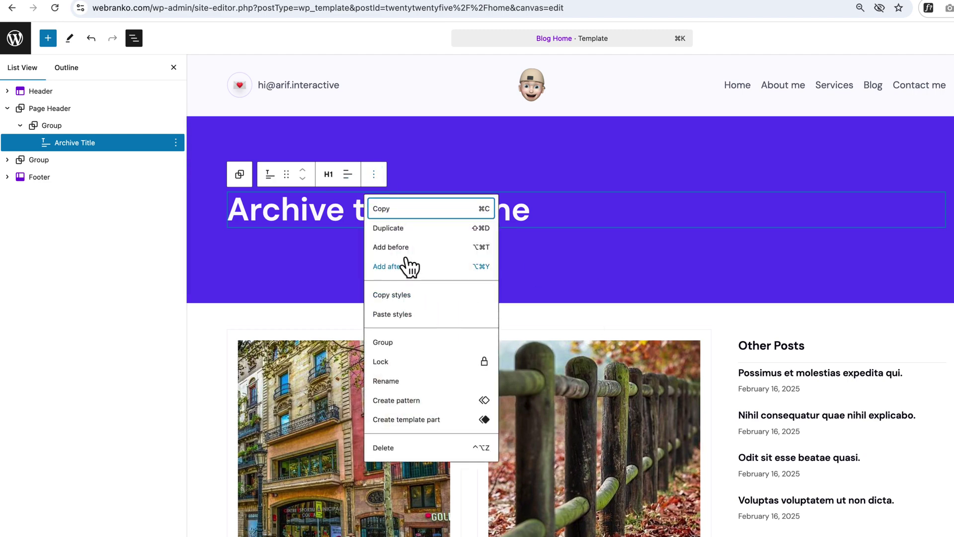
{"action": "left_click", "coordinate": [415, 247]}
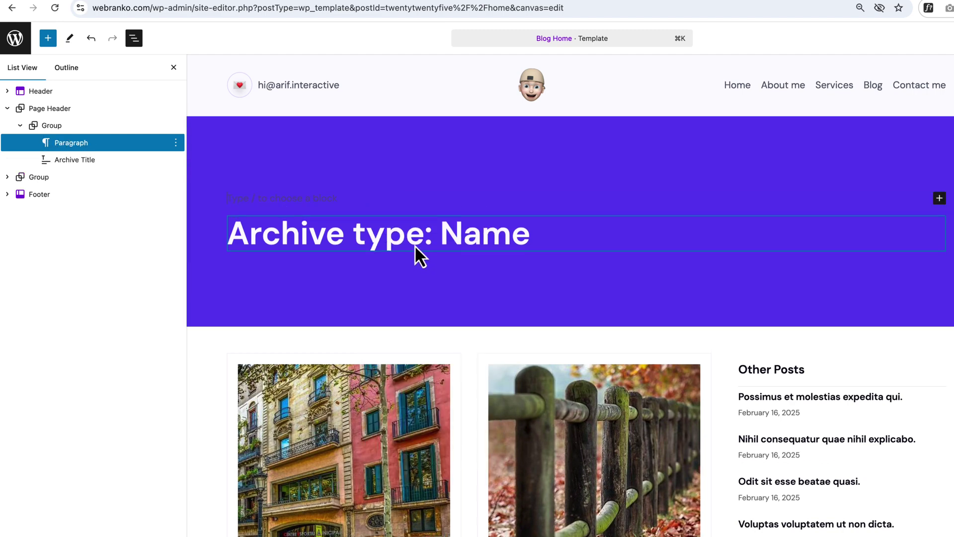
{"action": "type", "text": "/"}
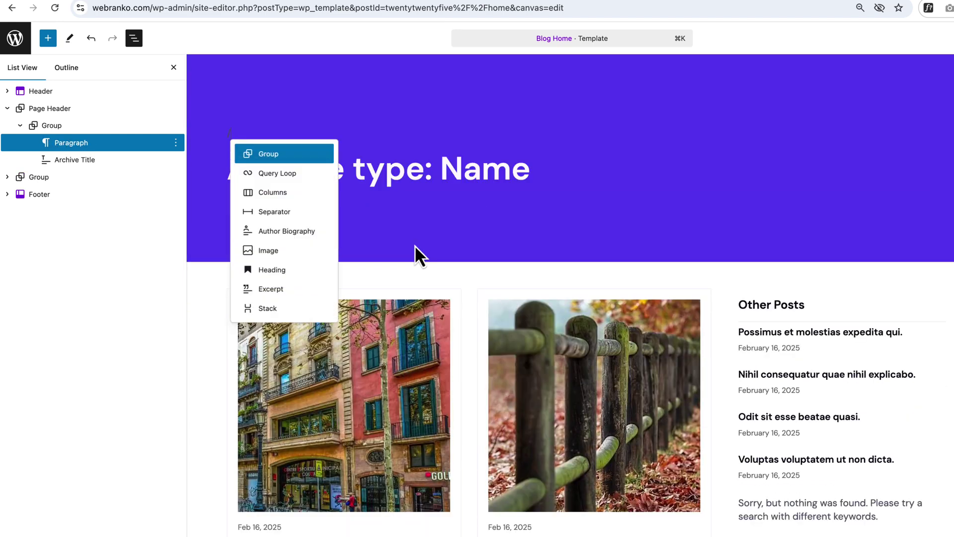
{"action": "type", "text": "head"}
{"action": "key", "text": "Return"}
{"action": "type", "text": "Blog"}
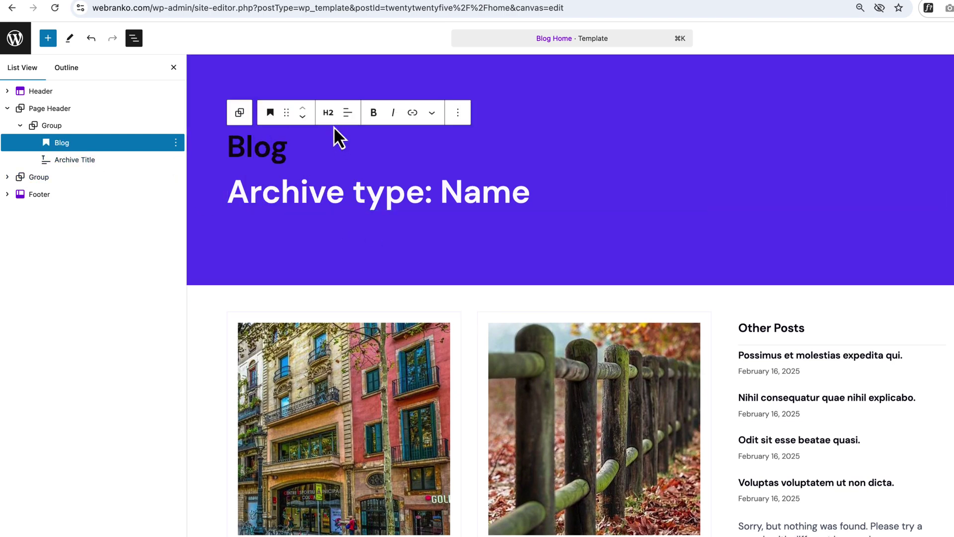
{"action": "left_click", "coordinate": [329, 112]}
{"action": "left_click", "coordinate": [341, 148]}
Delete the Archive Title block from the page header
{"action": "left_click", "coordinate": [369, 196]}
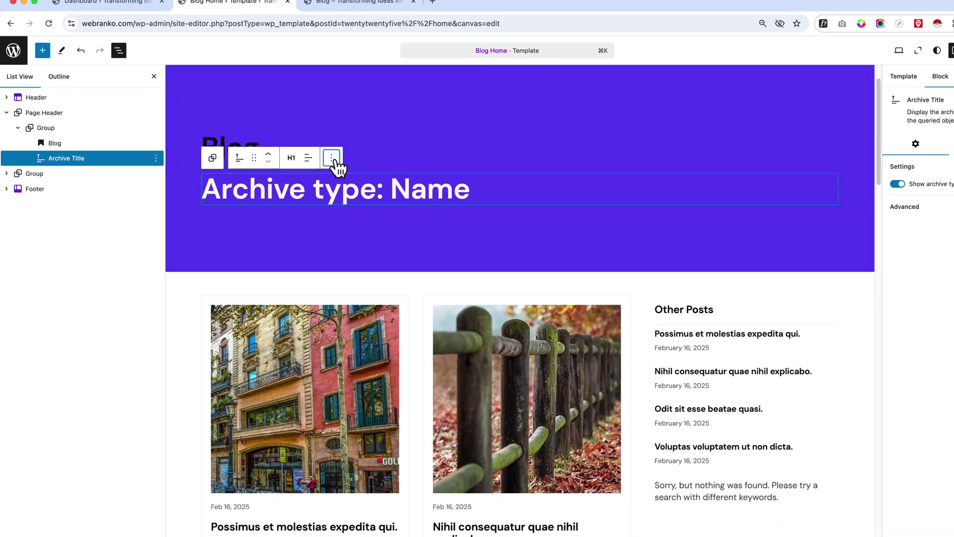
{"action": "left_click", "coordinate": [332, 157]}
{"action": "left_click", "coordinate": [356, 419]}
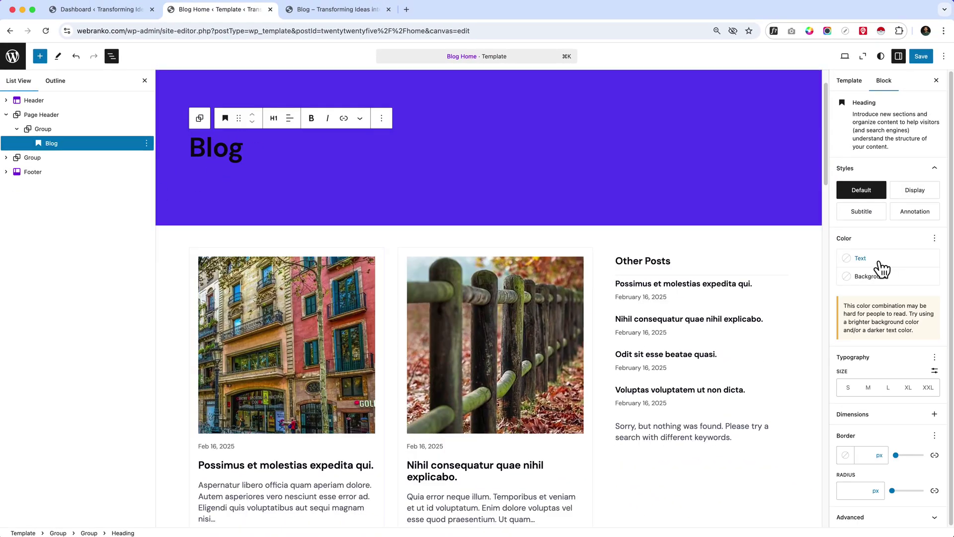
Set the Blog heading's text colour to white
{"action": "left_click", "coordinate": [879, 261]}
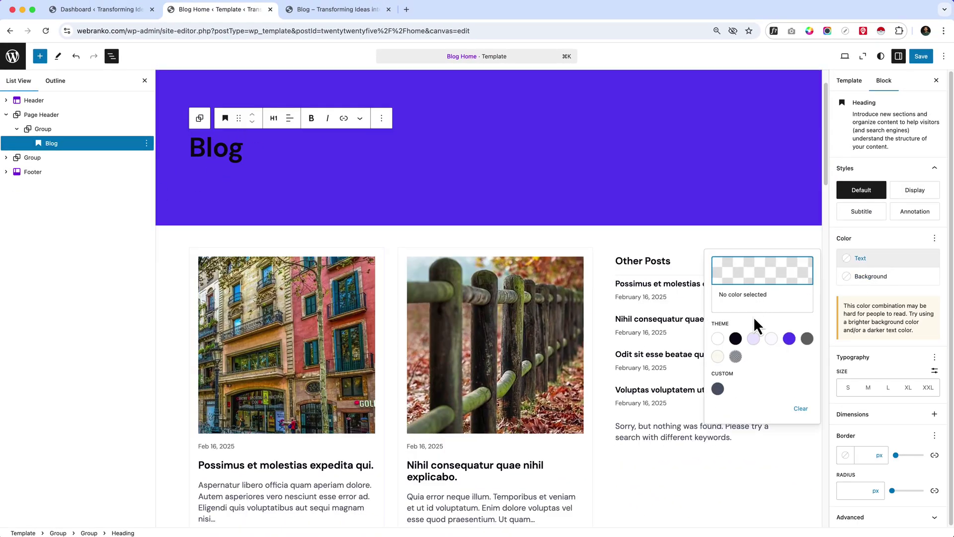
{"action": "left_click", "coordinate": [768, 340]}
{"action": "left_click", "coordinate": [351, 198]}
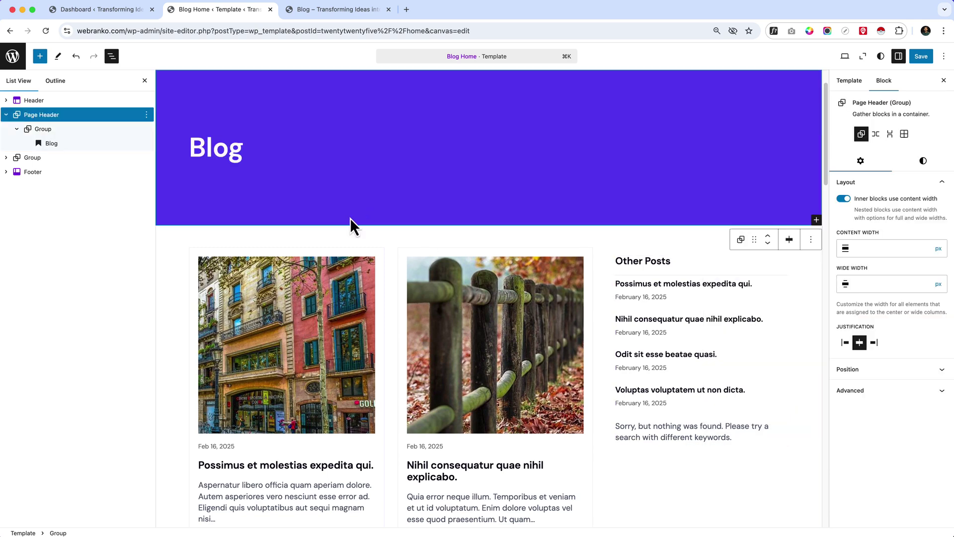
Save the template and reload the live Blog page
{"action": "left_click", "coordinate": [922, 57]}
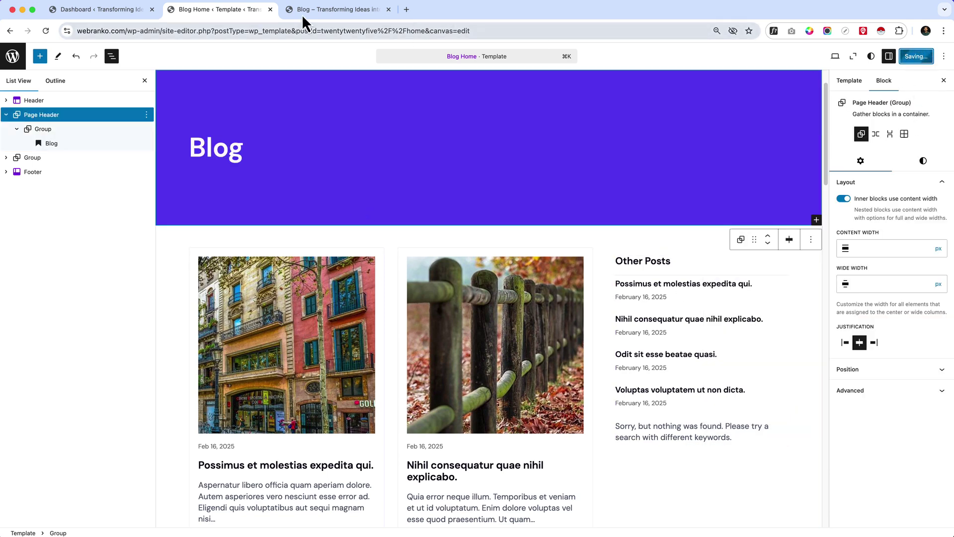
{"action": "left_click", "coordinate": [320, 11]}
{"action": "left_click", "coordinate": [325, 30]}
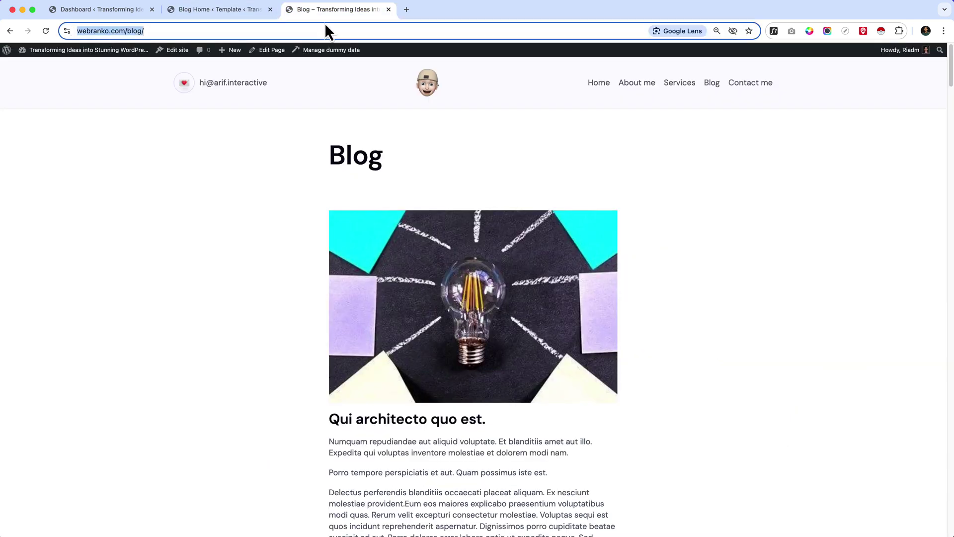
{"action": "key", "text": "Return"}
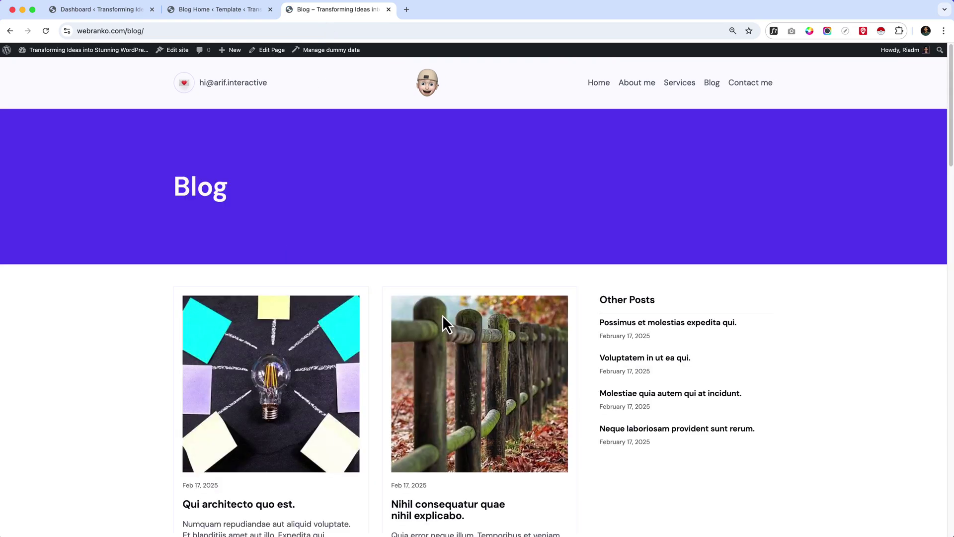
Scroll the new post grid and open the 'Qui architecto quo est.' post
{"action": "scroll", "coordinate": [442, 298], "scroll_direction": "down", "scroll_amount": 20}
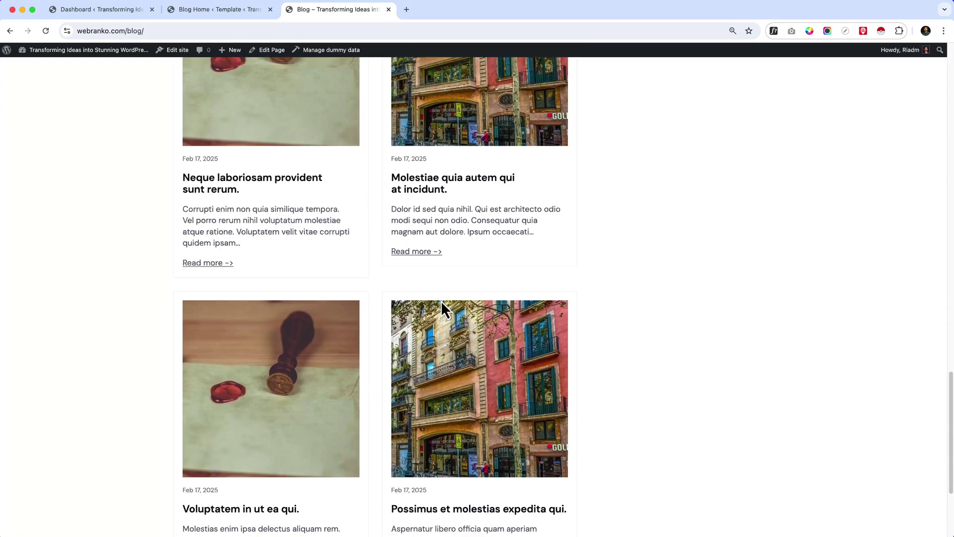
{"action": "scroll", "coordinate": [443, 303], "scroll_direction": "down", "scroll_amount": 5}
{"action": "scroll", "coordinate": [442, 308], "scroll_direction": "up", "scroll_amount": 15}
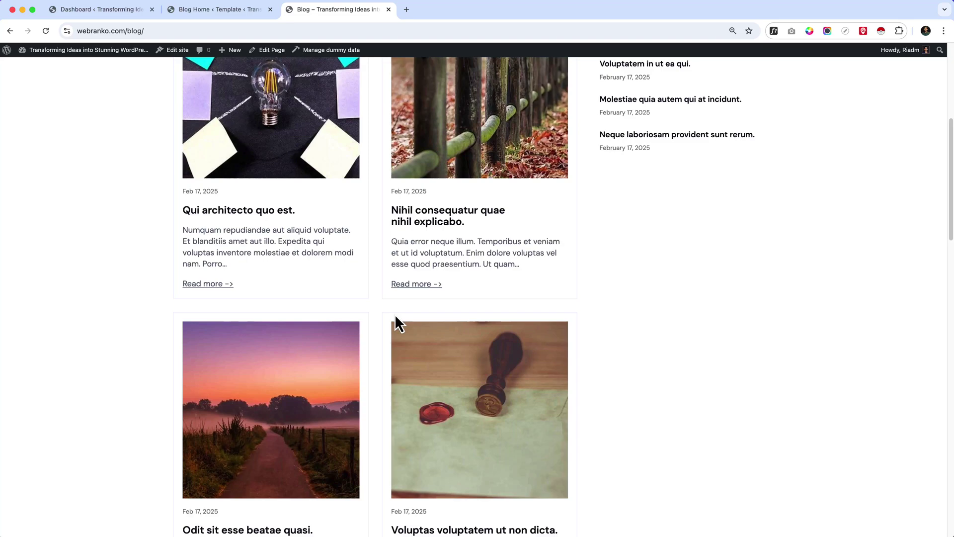
{"action": "scroll", "coordinate": [399, 323], "scroll_direction": "down", "scroll_amount": 1}
{"action": "left_click", "coordinate": [198, 274]}
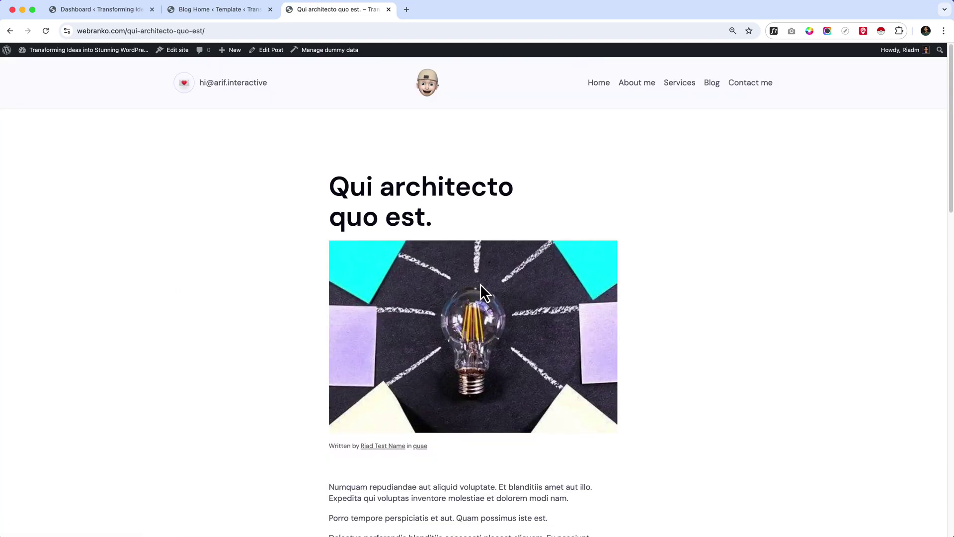
Scroll to the Blog Home template's pagination in the editor and select the Next Page link
{"action": "left_click", "coordinate": [234, 10]}
{"action": "scroll", "coordinate": [471, 467], "scroll_direction": "down", "scroll_amount": 10}
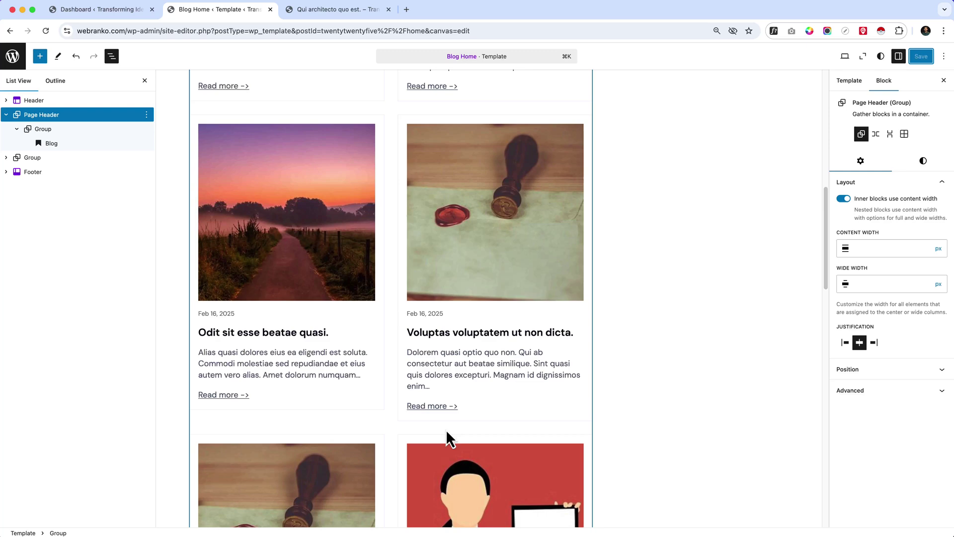
{"action": "scroll", "coordinate": [404, 384], "scroll_direction": "down", "scroll_amount": 5}
{"action": "scroll", "coordinate": [401, 391], "scroll_direction": "down", "scroll_amount": 5}
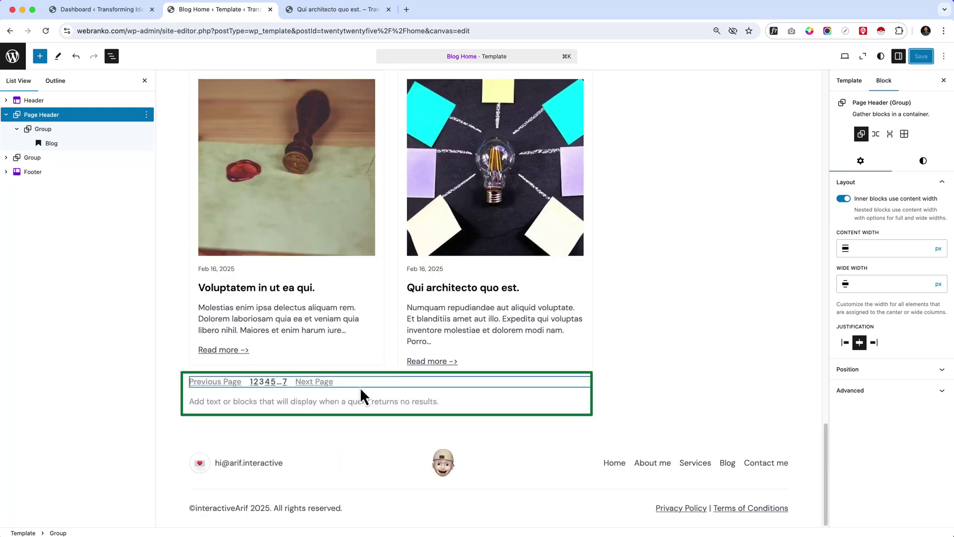
{"action": "left_click", "coordinate": [323, 382]}
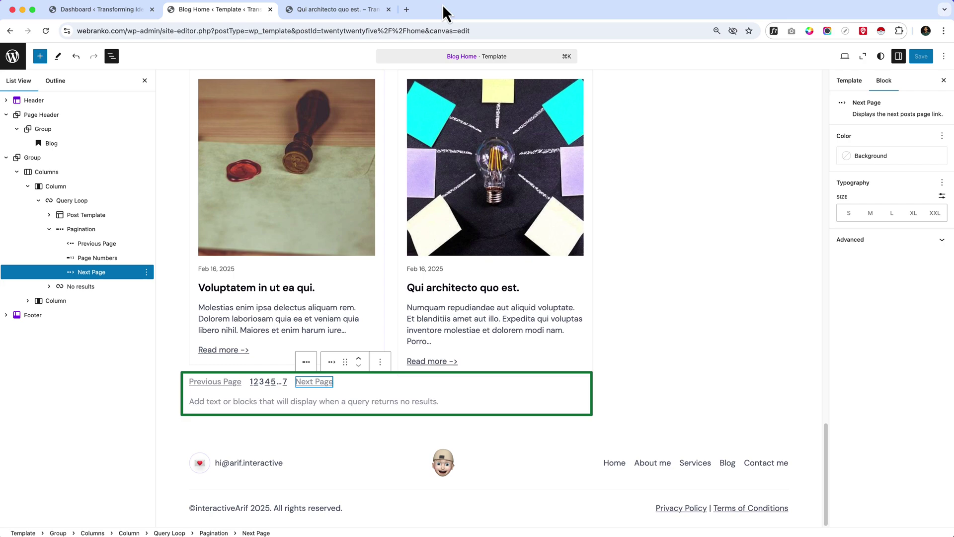
Open the live Blog listing from the post and scroll through its post grid
{"action": "left_click", "coordinate": [354, 12]}
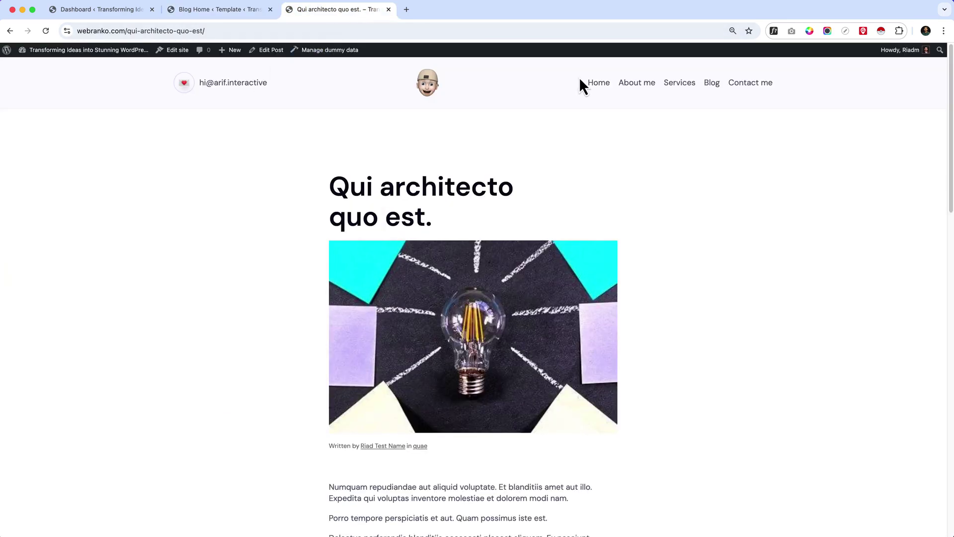
{"action": "left_click", "coordinate": [712, 86]}
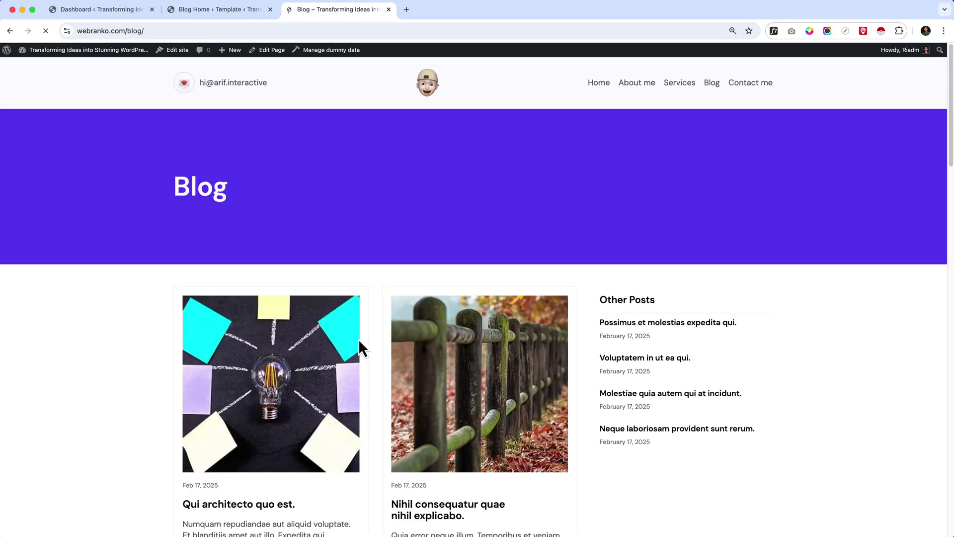
{"action": "scroll", "coordinate": [368, 363], "scroll_direction": "down", "scroll_amount": 10}
{"action": "scroll", "coordinate": [378, 385], "scroll_direction": "down", "scroll_amount": 7}
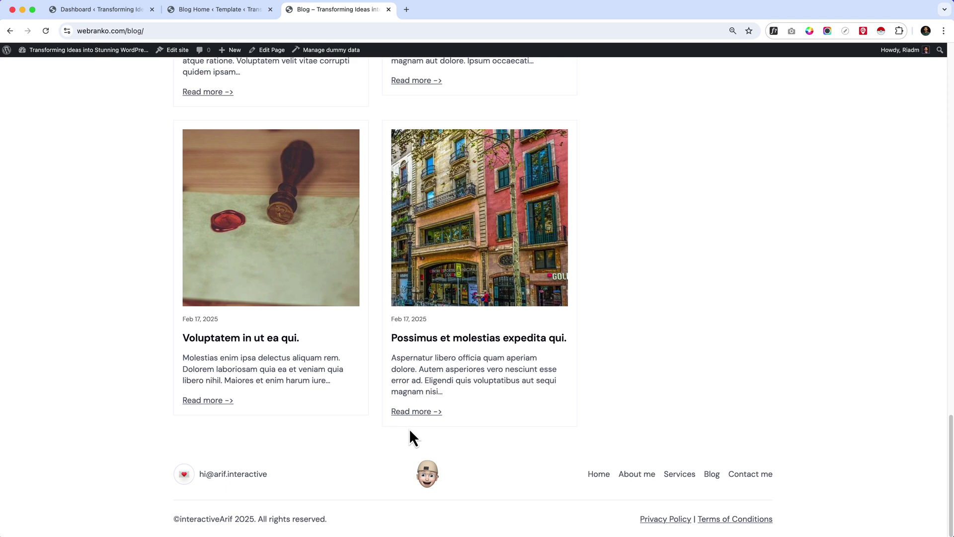
{"action": "scroll", "coordinate": [410, 428], "scroll_direction": "up", "scroll_amount": 20}
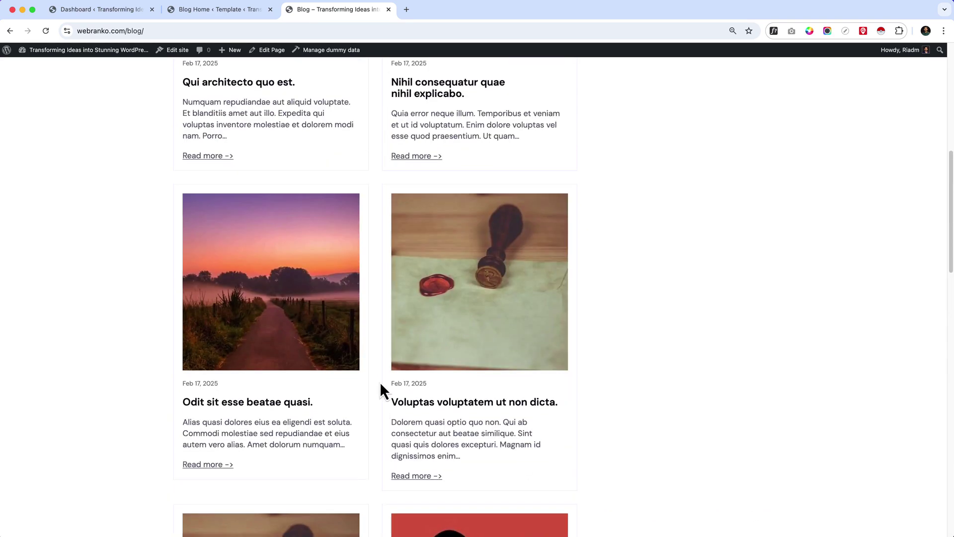
{"action": "scroll", "coordinate": [380, 382], "scroll_direction": "up", "scroll_amount": 10}
Set the Pagination block's justification to space between
{"action": "left_click", "coordinate": [213, 11]}
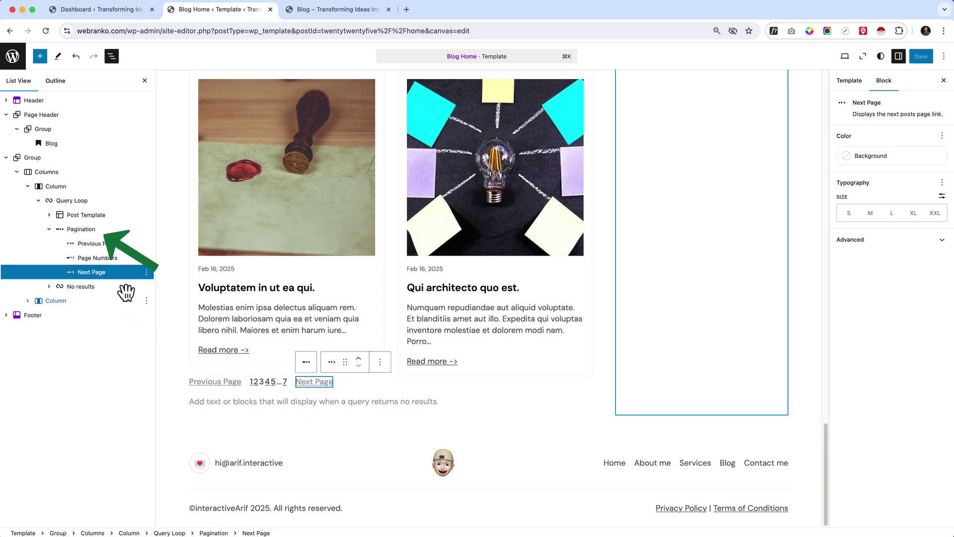
{"action": "left_click", "coordinate": [81, 229]}
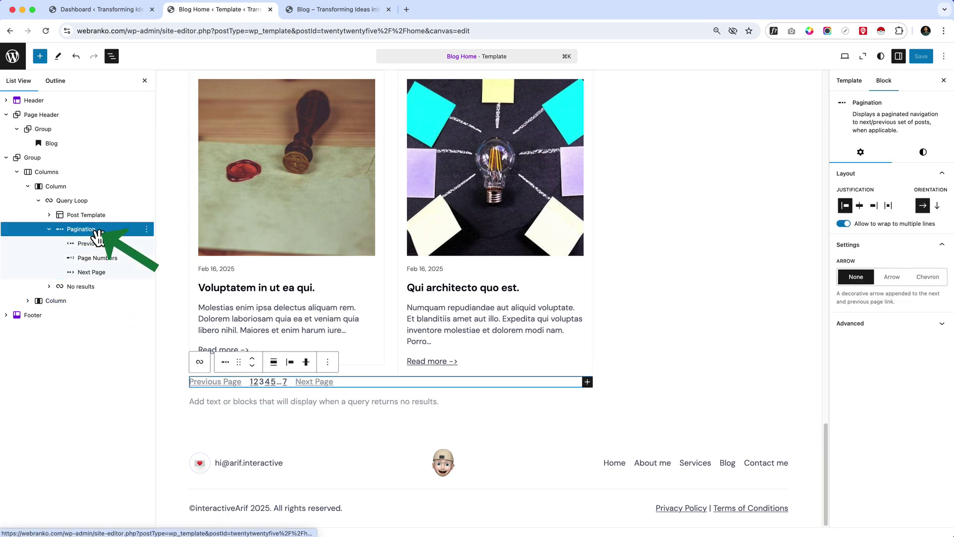
{"action": "left_click", "coordinate": [888, 206]}
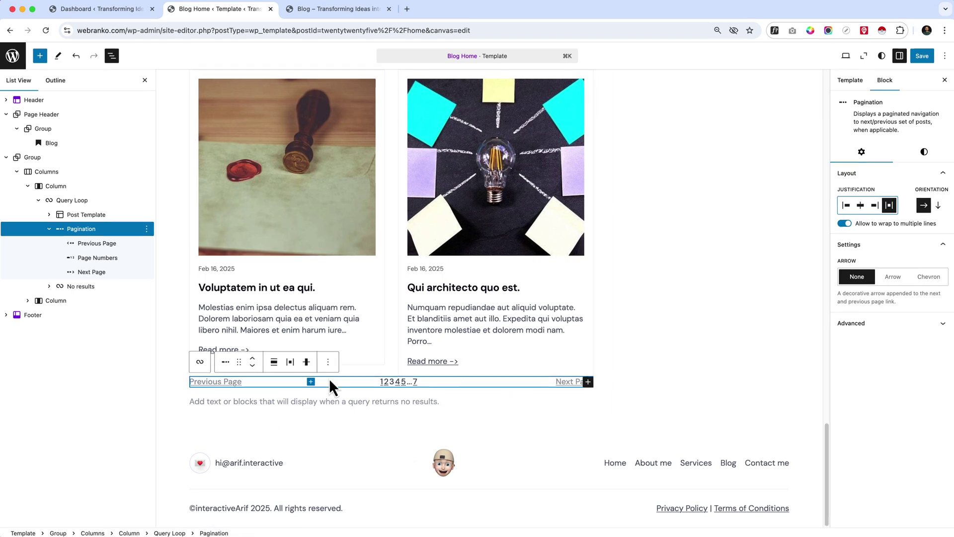
Insert a Spacer block before the pagination and shrink it to about 27 px
{"action": "left_click", "coordinate": [146, 229]}
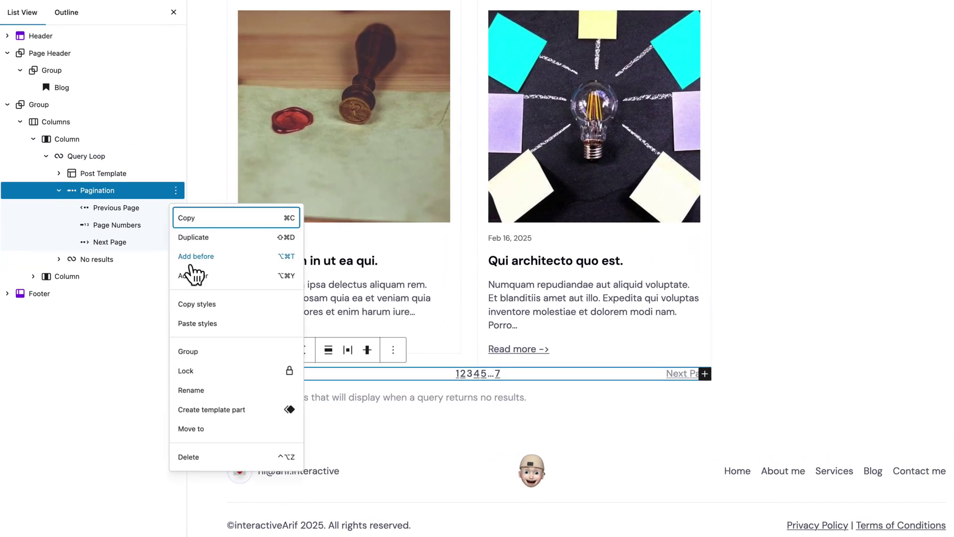
{"action": "left_click", "coordinate": [194, 253]}
{"action": "type", "text": "/spa"}
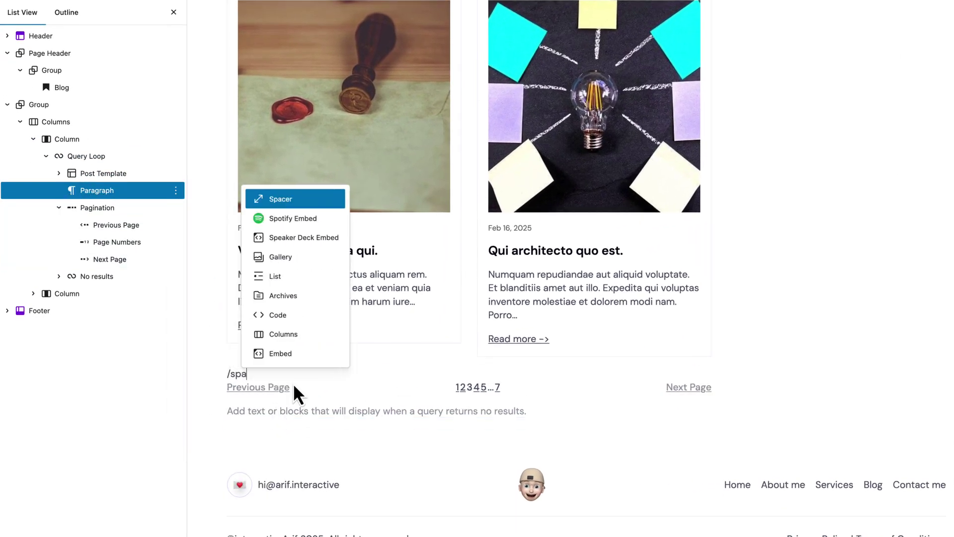
{"action": "key", "text": "Return"}
{"action": "left_click_drag", "start_coordinate": [469, 417], "coordinate": [473, 377]}
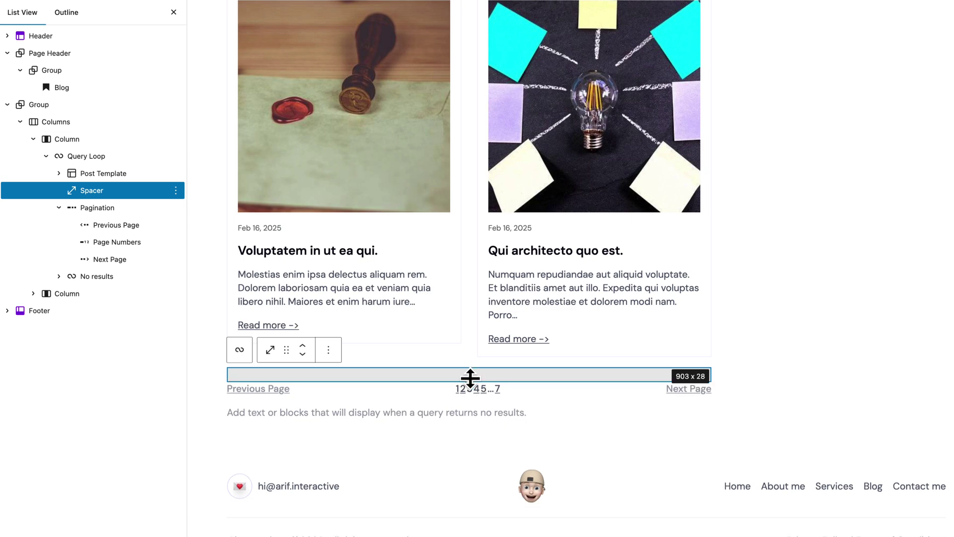
Change the no-results message to 'There is no posts found!'
{"action": "left_click", "coordinate": [359, 416]}
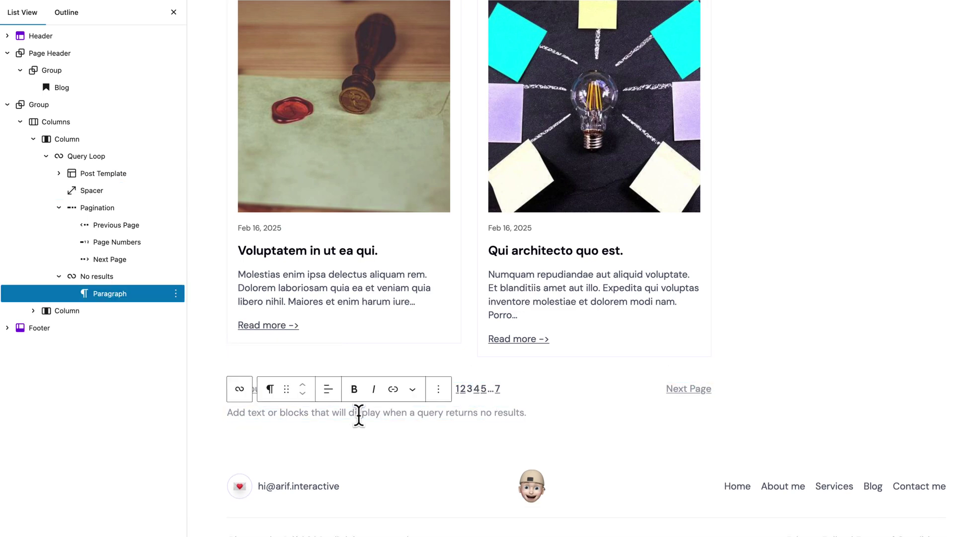
{"action": "type", "text": "T"}
{"action": "key", "text": "BackSpace"}
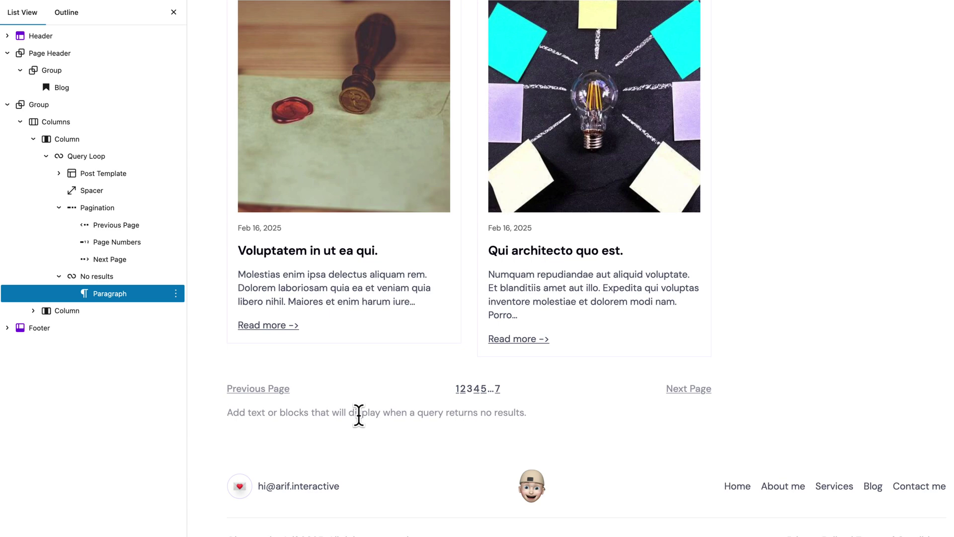
{"action": "type", "text": "There "}
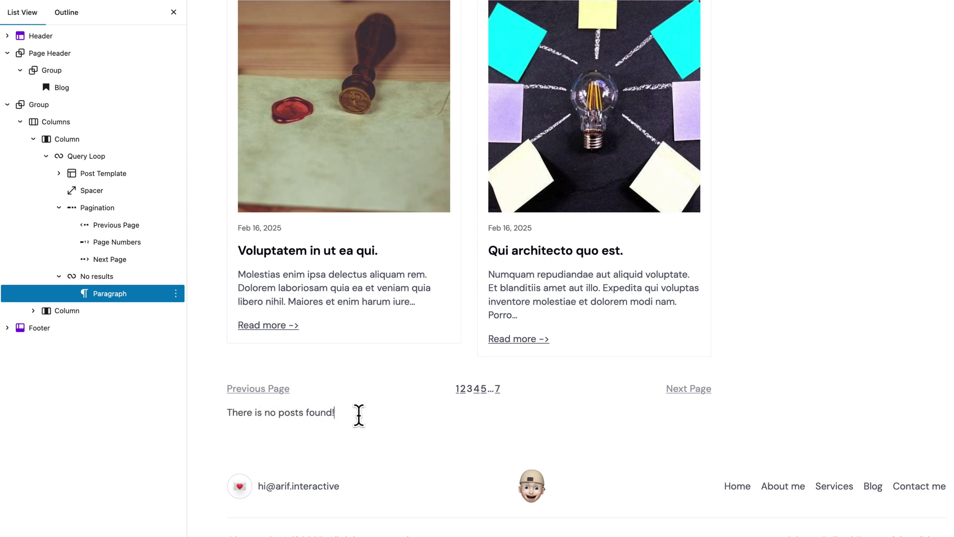
{"action": "type", "text": "is no posts found!"}
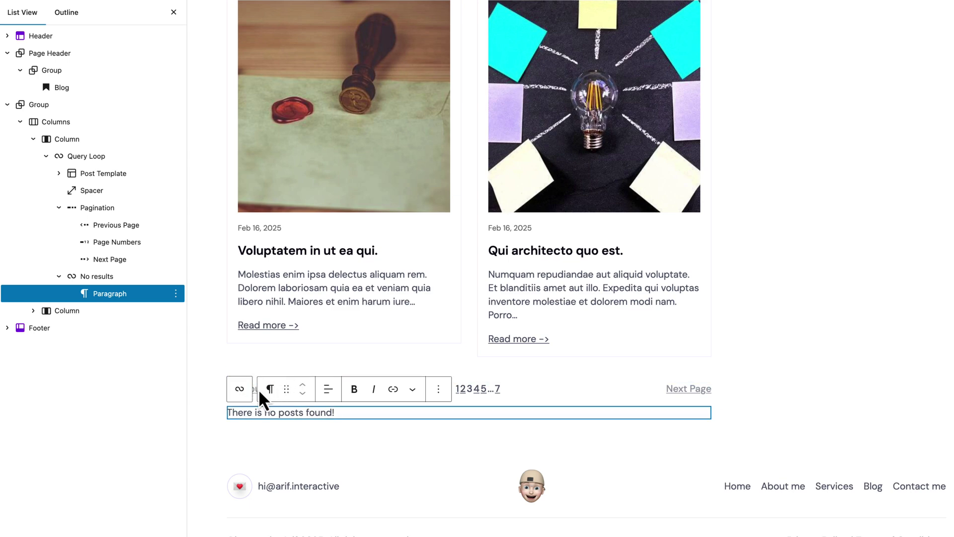
Relabel the pagination links 'Previous Post' and 'Next Post'
{"action": "left_click", "coordinate": [254, 389]}
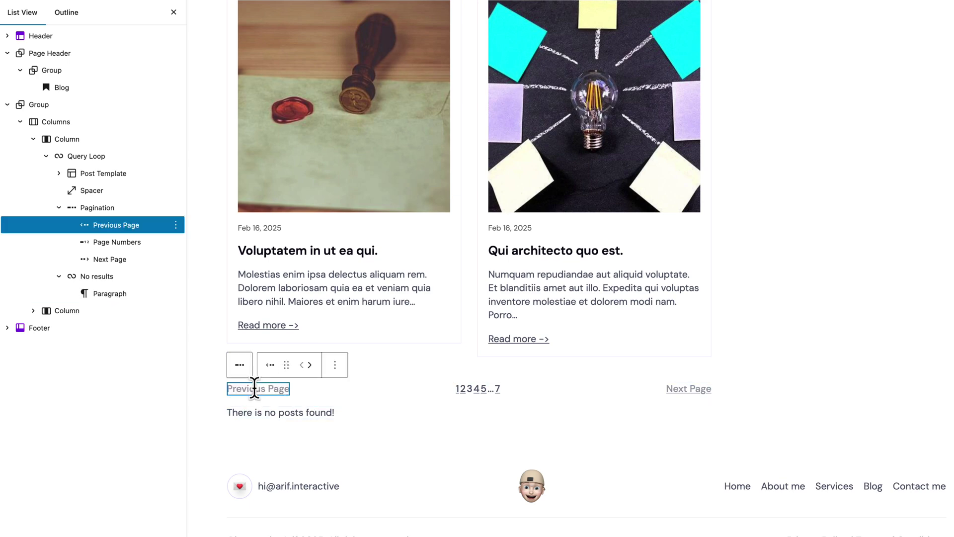
{"action": "type", "text": "Pr"}
{"action": "type", "text": "evio"}
{"action": "key", "text": "BackSpace"}
{"action": "type", "text": "ious post"}
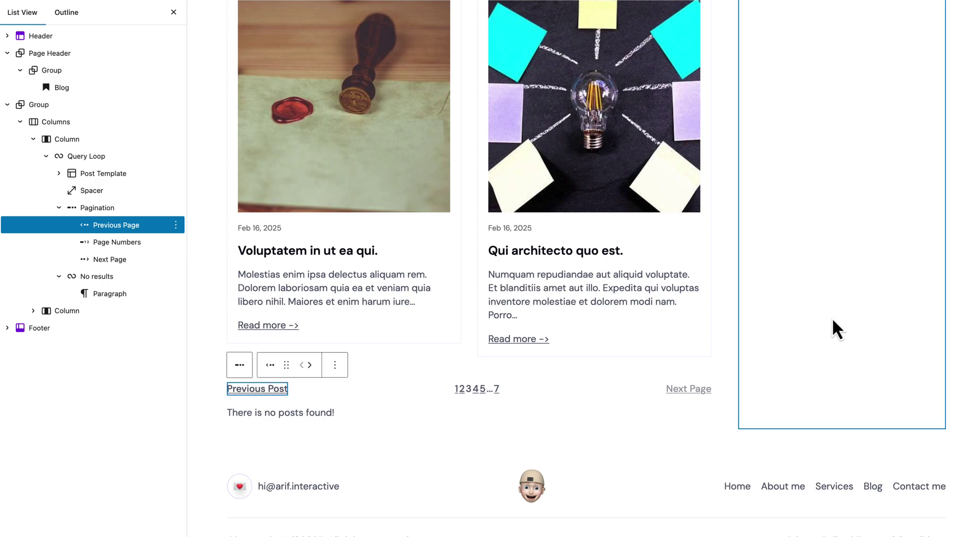
{"action": "left_click", "coordinate": [698, 389]}
{"action": "type", "text": "Nex"}
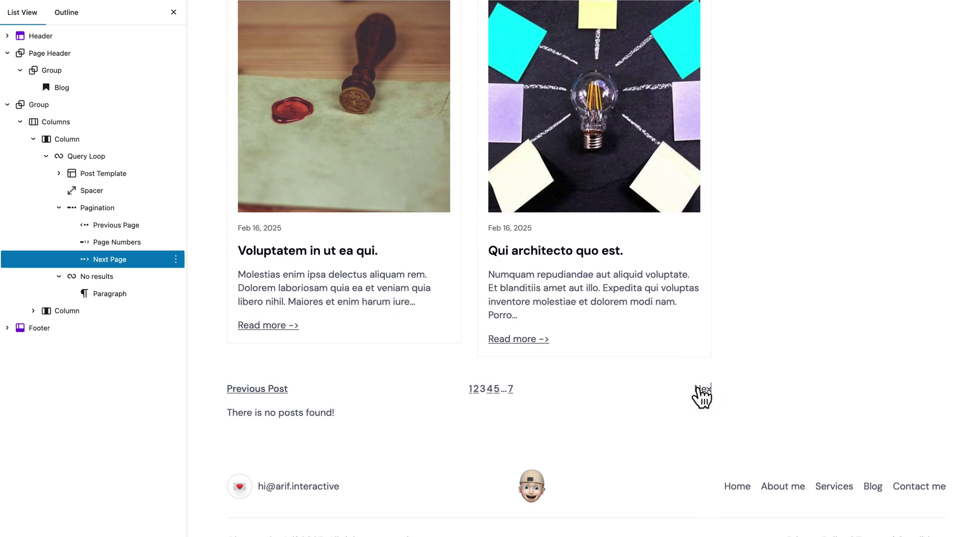
{"action": "type", "text": "t Post"}
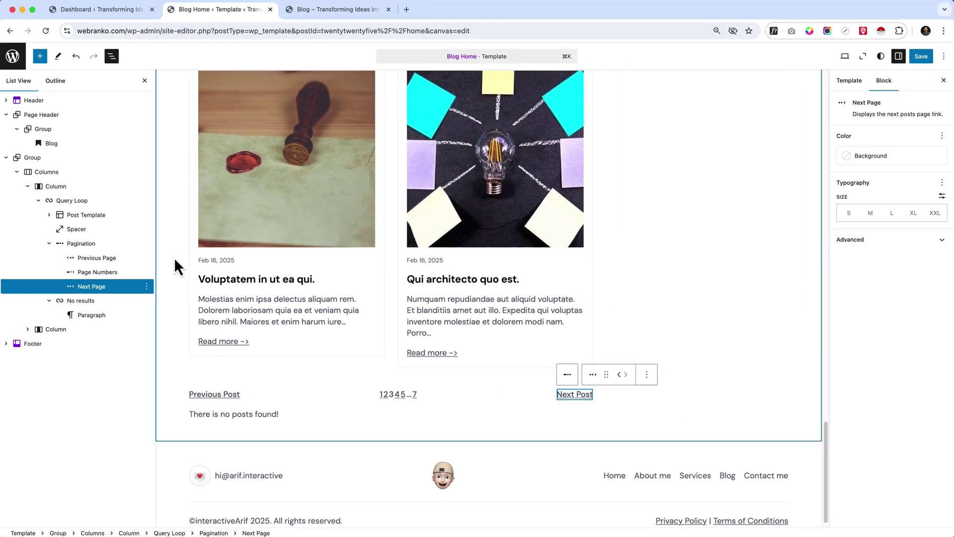
Set the Pagination block's arrow style to Arrow for the previous and next links
{"action": "left_click", "coordinate": [83, 247]}
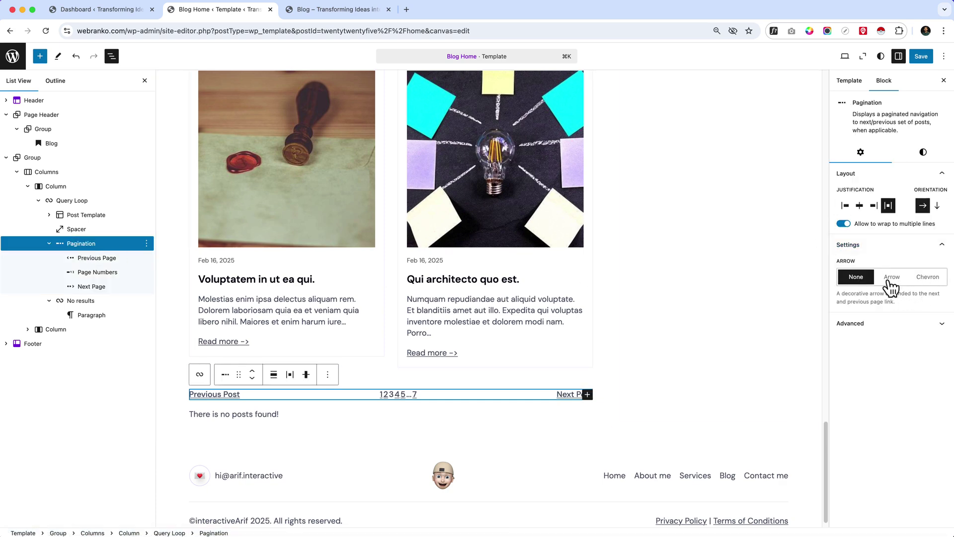
{"action": "left_click", "coordinate": [891, 278]}
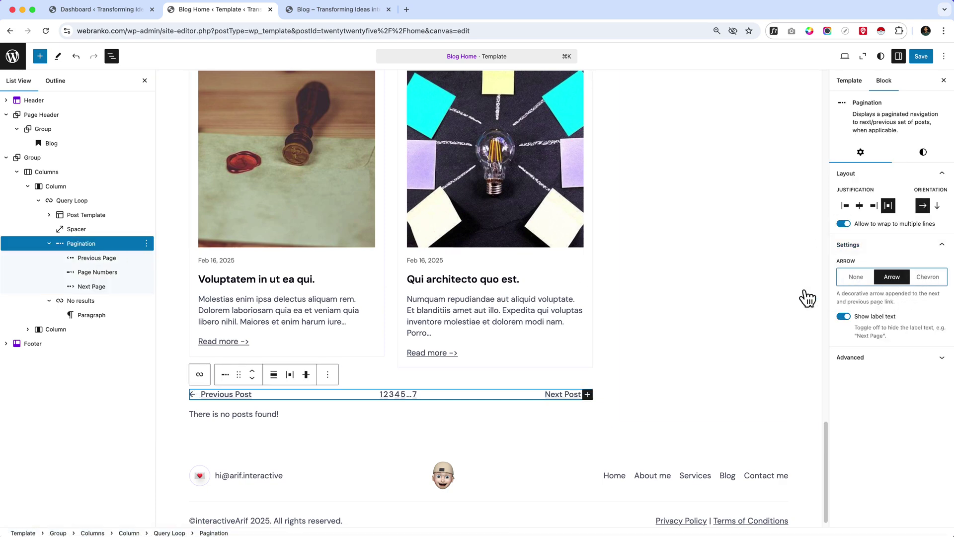
{"action": "left_click", "coordinate": [187, 422]}
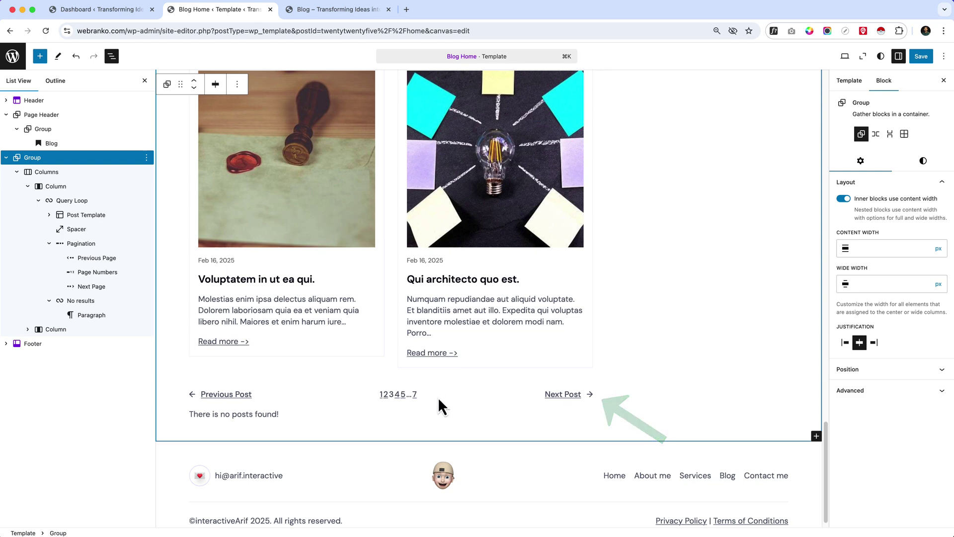
Set the Page Numbers block to 2 links and save the template
{"action": "left_click", "coordinate": [404, 396]}
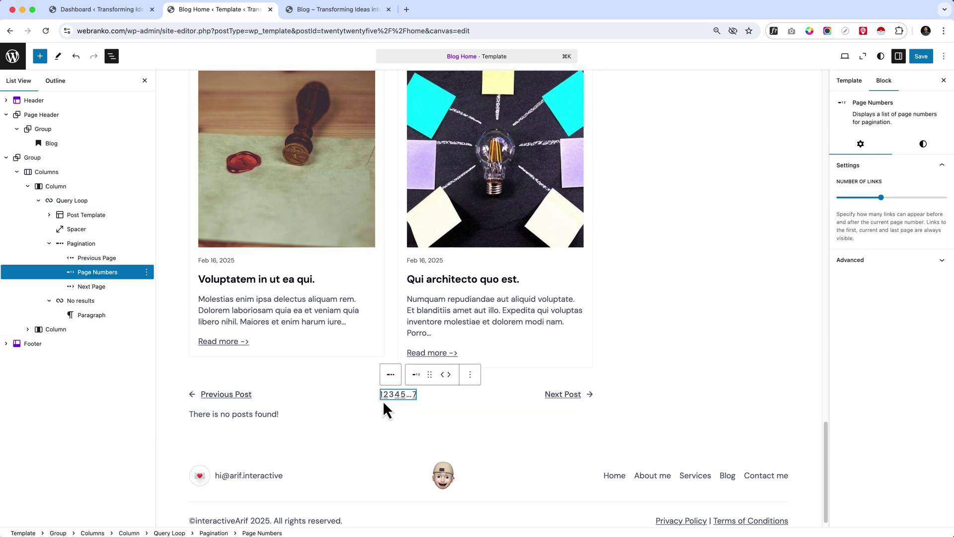
{"action": "left_click", "coordinate": [863, 199]}
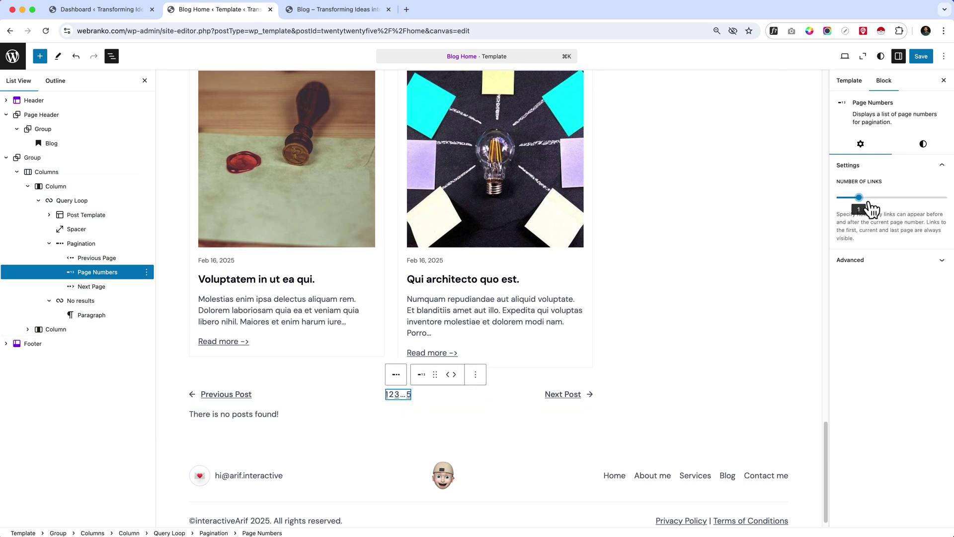
{"action": "left_click", "coordinate": [881, 201]}
{"action": "left_click", "coordinate": [909, 199]}
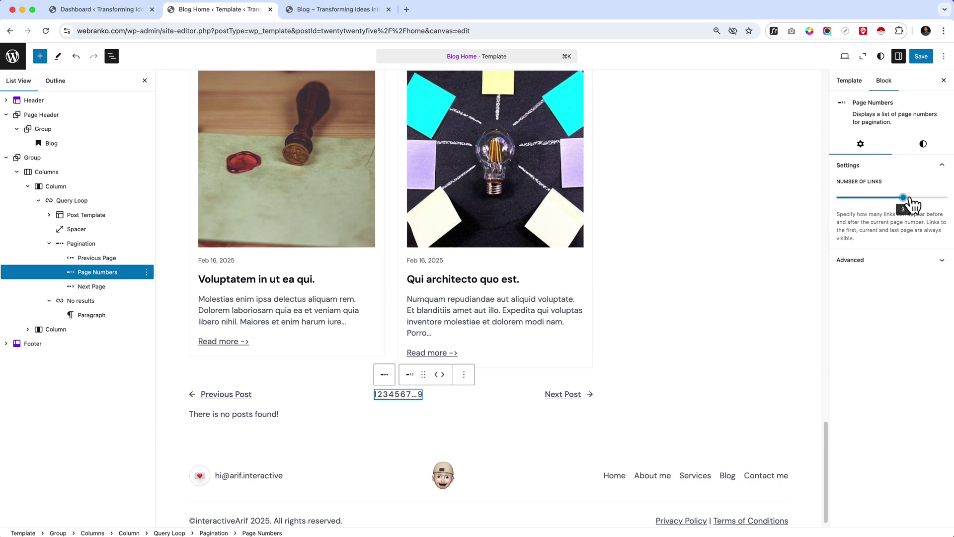
{"action": "left_click", "coordinate": [881, 200]}
{"action": "left_click", "coordinate": [909, 199]}
{"action": "left_click", "coordinate": [885, 199]}
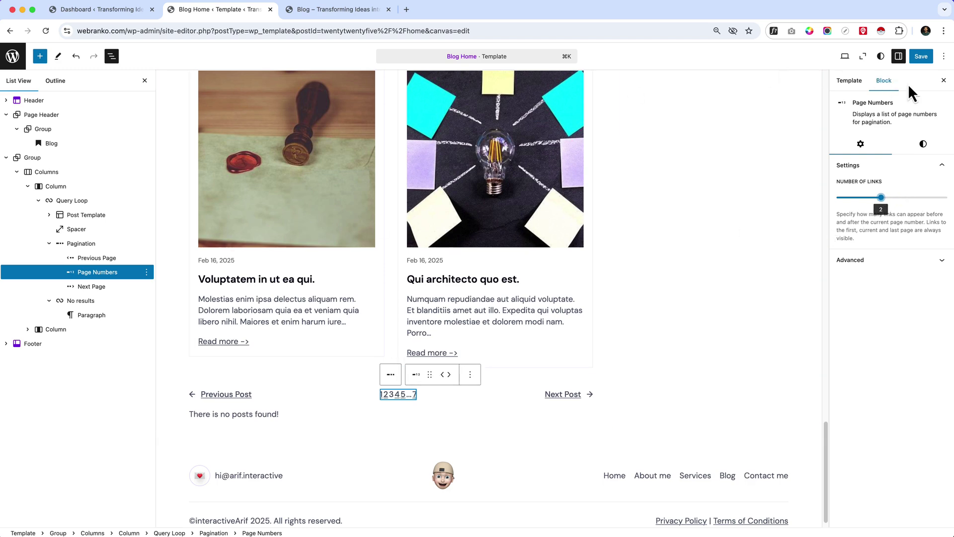
{"action": "left_click", "coordinate": [921, 57]}
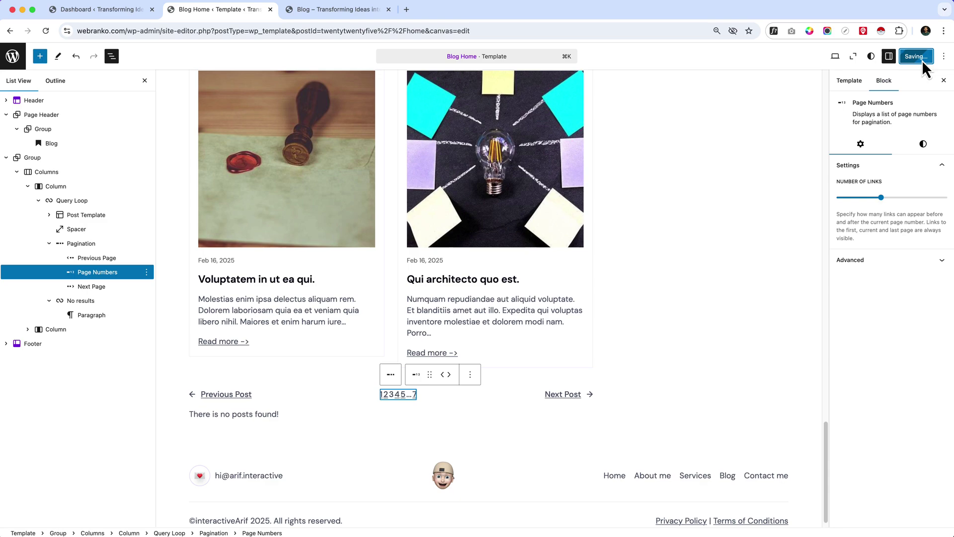
Scroll the live Blog page to check how many posts it shows
{"action": "left_click", "coordinate": [297, 11]}
{"action": "scroll", "coordinate": [378, 412], "scroll_direction": "down", "scroll_amount": 3}
{"action": "scroll", "coordinate": [379, 413], "scroll_direction": "down", "scroll_amount": 20}
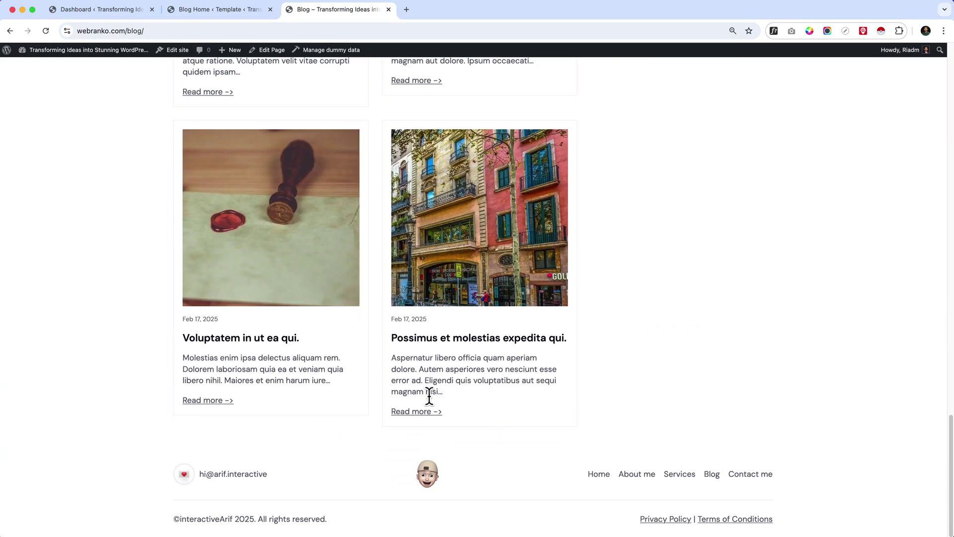
In Settings > Reading, set blog pages to show at most 5 posts and save
{"action": "left_click", "coordinate": [97, 11]}
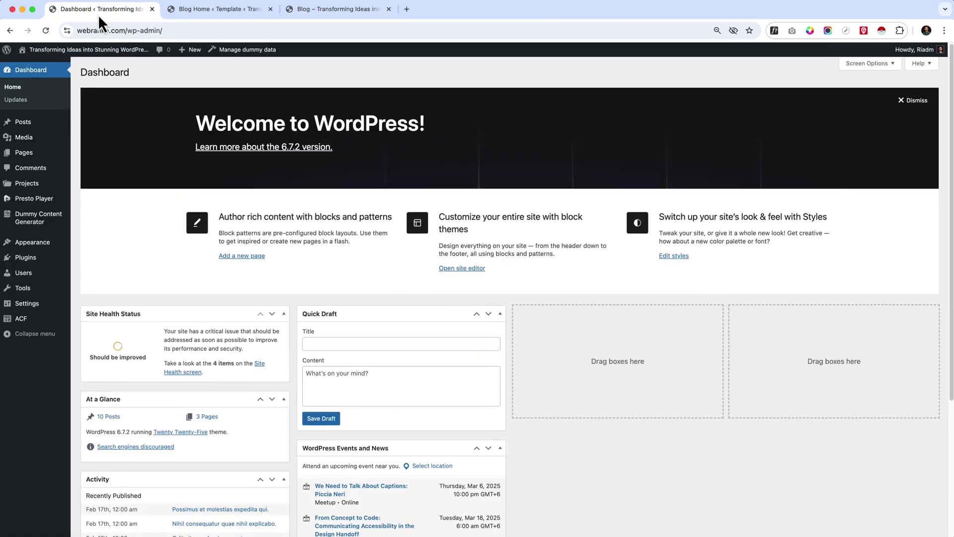
{"action": "mouse_move", "coordinate": [37, 266]}
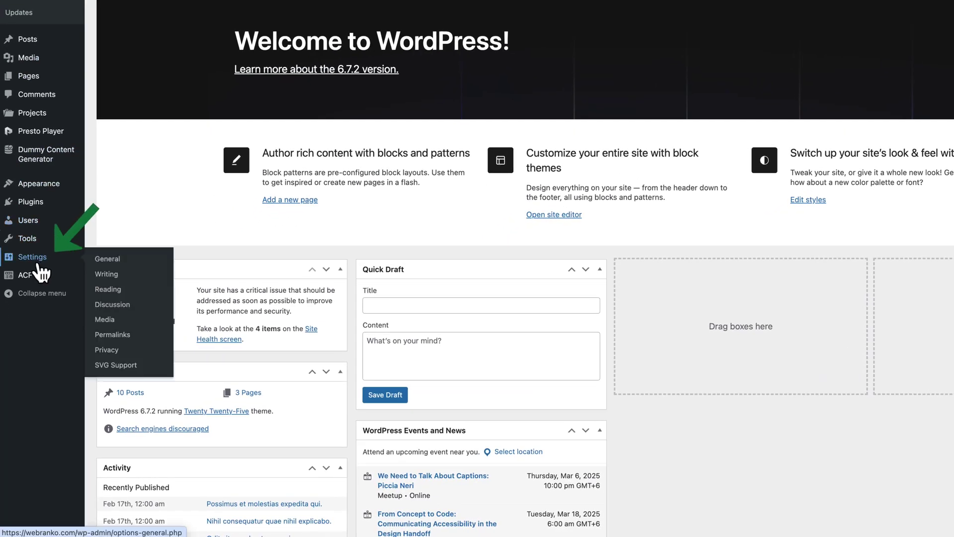
{"action": "left_click", "coordinate": [118, 291]}
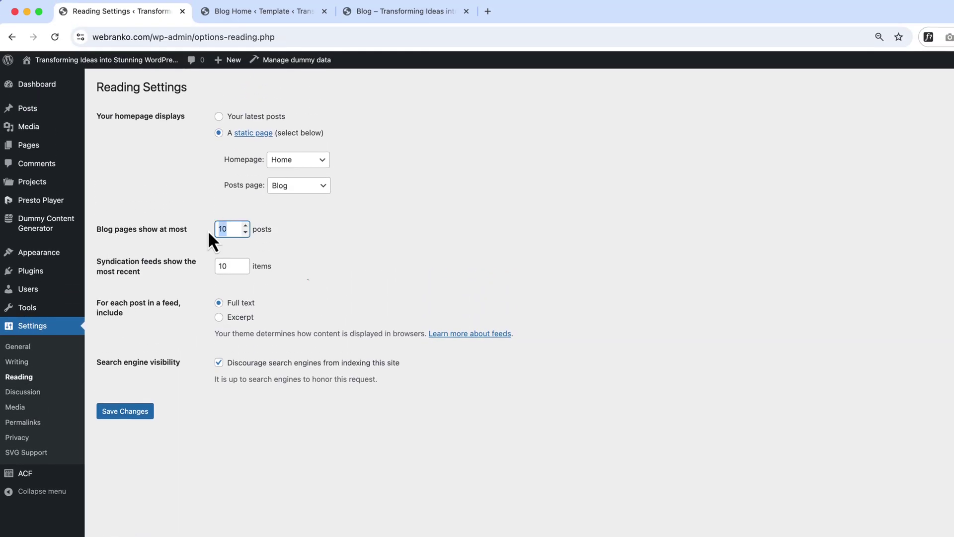
{"action": "type", "text": "5"}
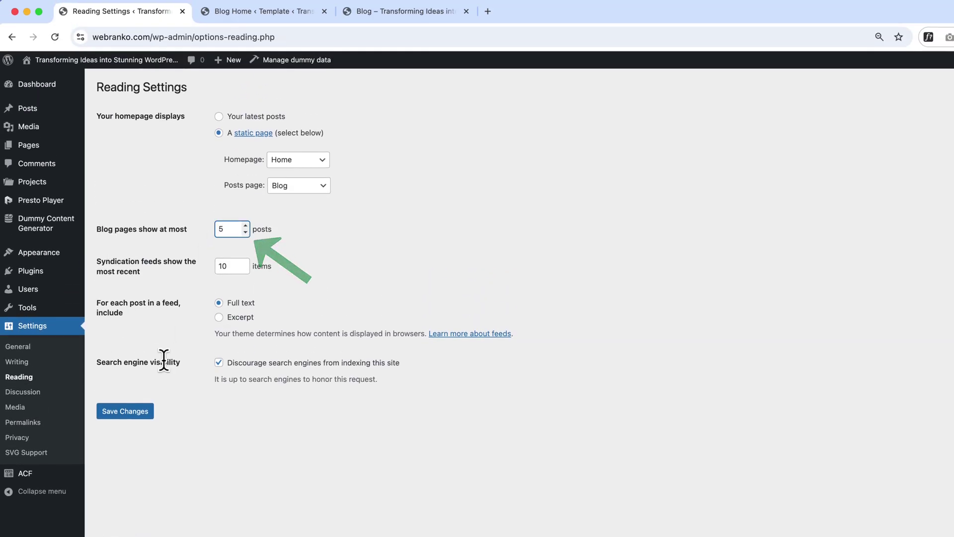
{"action": "left_click", "coordinate": [137, 420]}
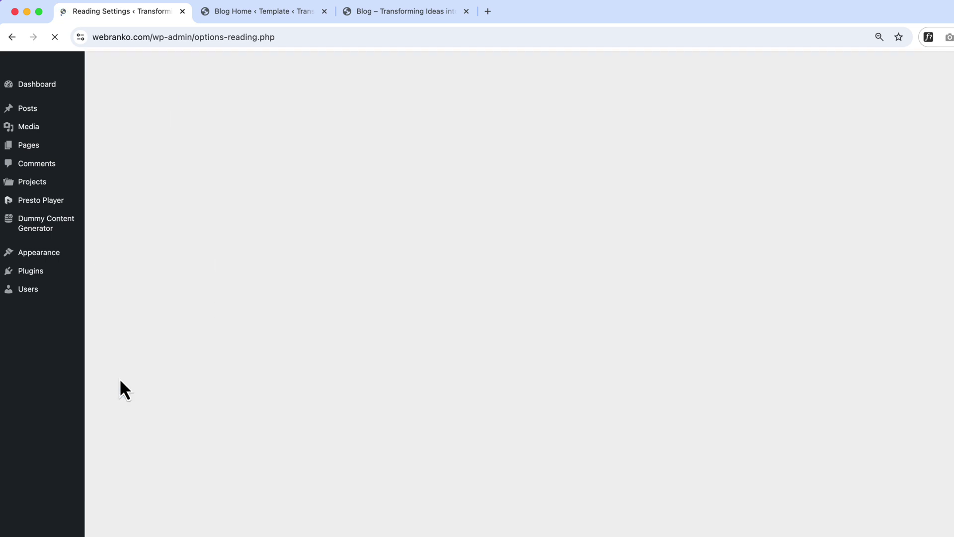
Reload the live Blog page to see the 5-post limit
{"action": "left_click", "coordinate": [387, 31]}
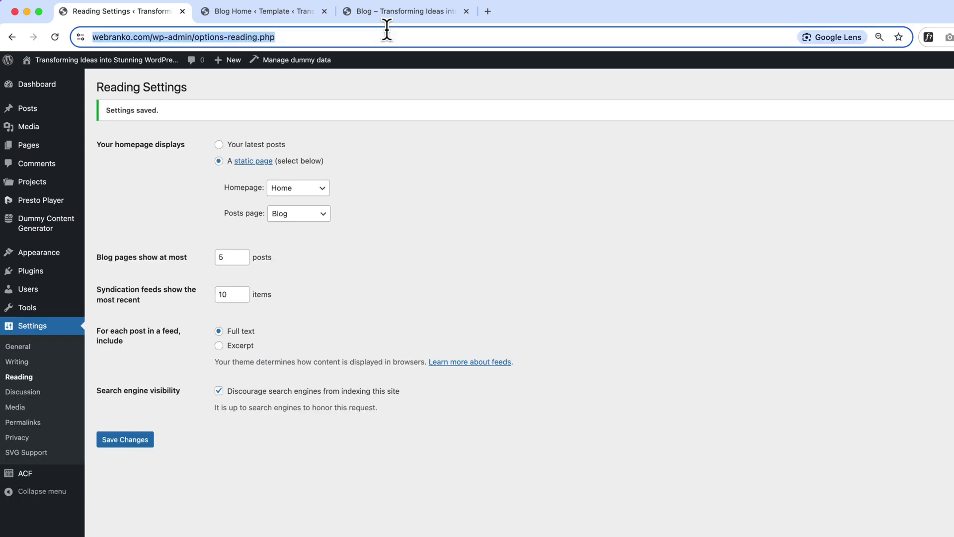
{"action": "left_click", "coordinate": [398, 15]}
{"action": "left_click", "coordinate": [406, 37]}
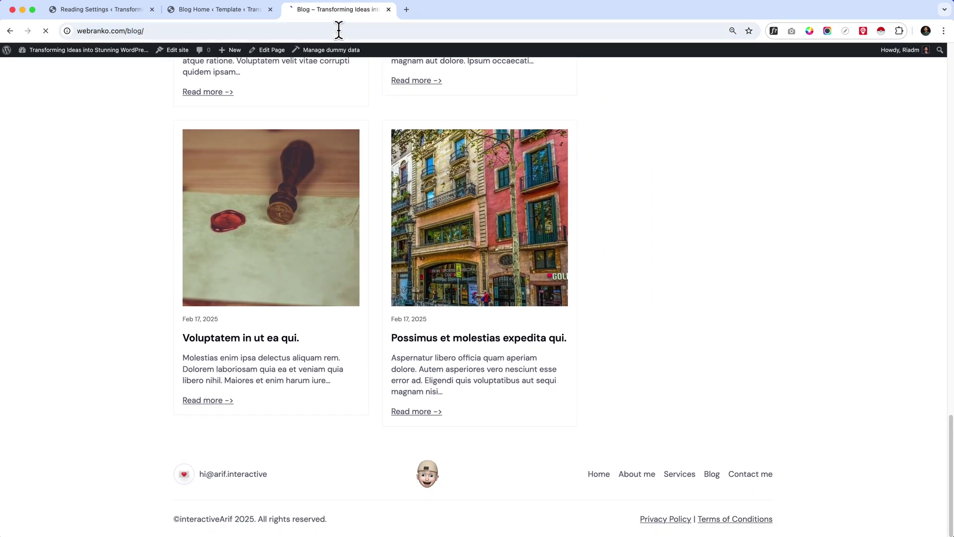
Open page 2 of the live blog using the Next Post pagination link
{"action": "scroll", "coordinate": [366, 386], "scroll_direction": "down", "scroll_amount": 10}
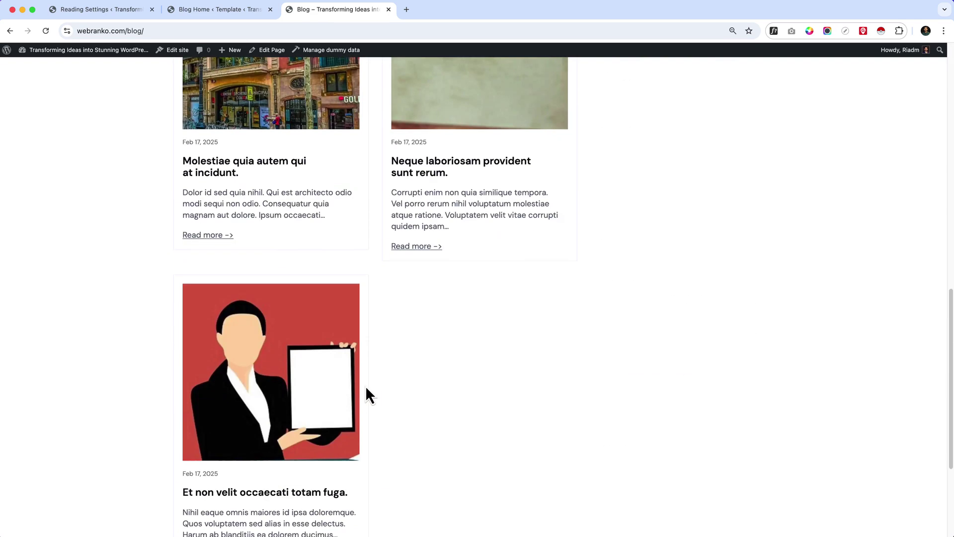
{"action": "scroll", "coordinate": [366, 388], "scroll_direction": "down", "scroll_amount": 4}
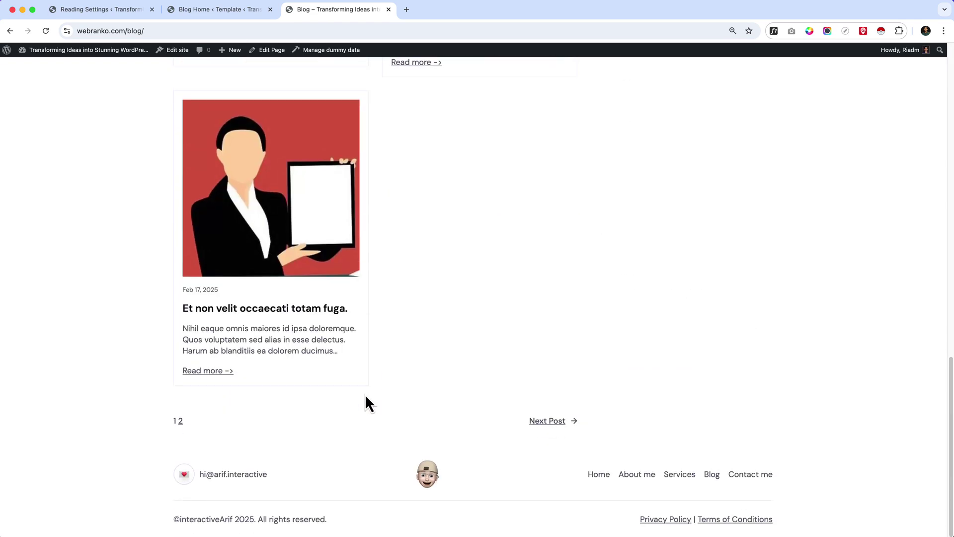
{"action": "left_click", "coordinate": [544, 422]}
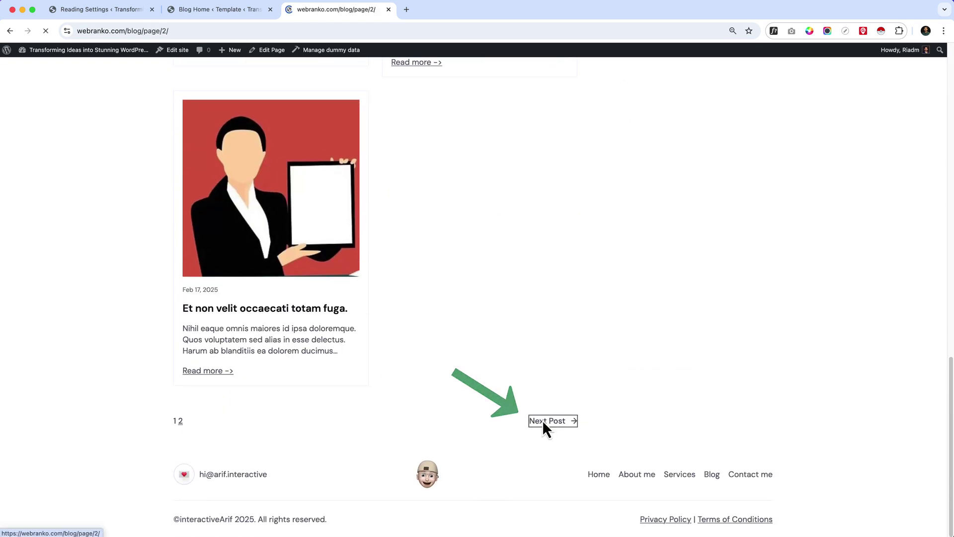
{"action": "scroll", "coordinate": [405, 357], "scroll_direction": "down", "scroll_amount": 10}
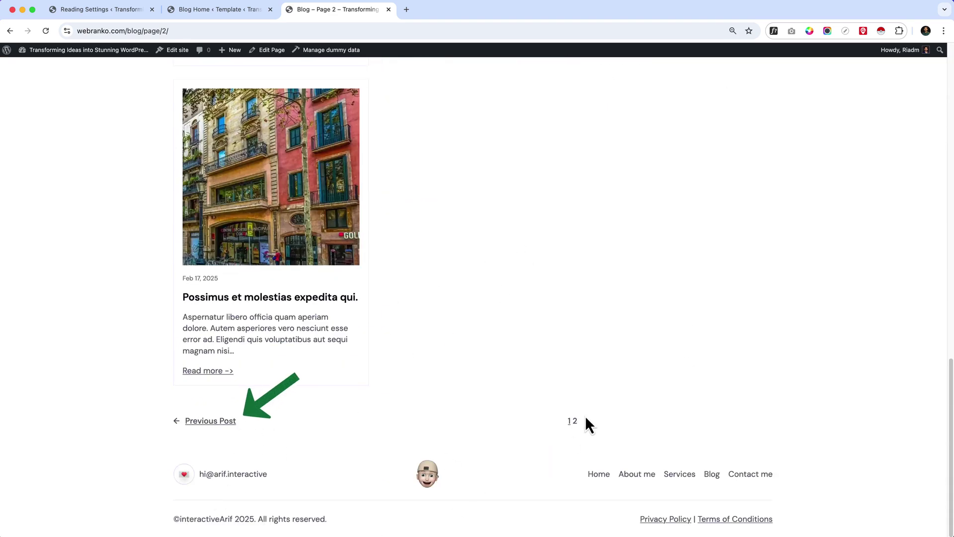
Insert the 'Got a project? Let's talk' CTA pattern before the Footer using /cta
{"action": "left_click", "coordinate": [222, 10]}
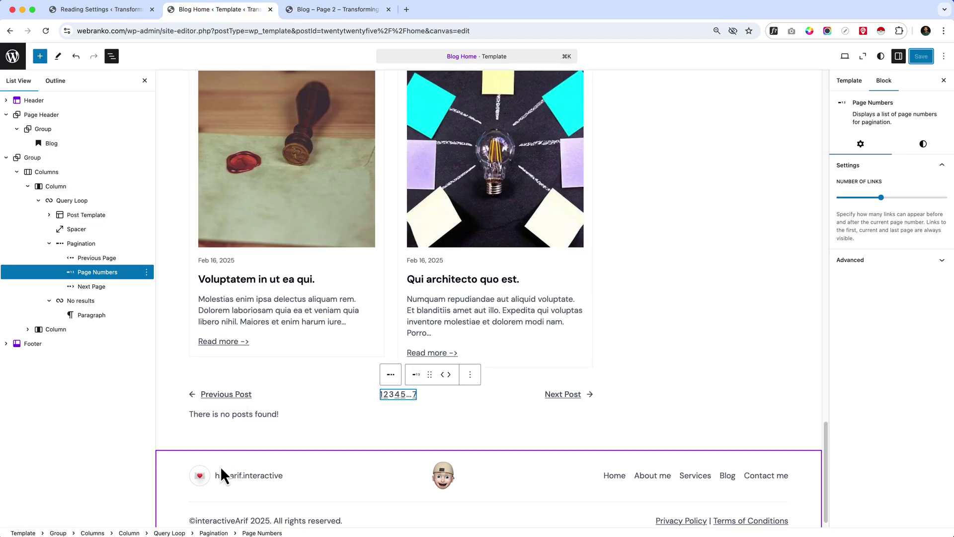
{"action": "left_click", "coordinate": [102, 332]}
{"action": "left_click", "coordinate": [129, 345]}
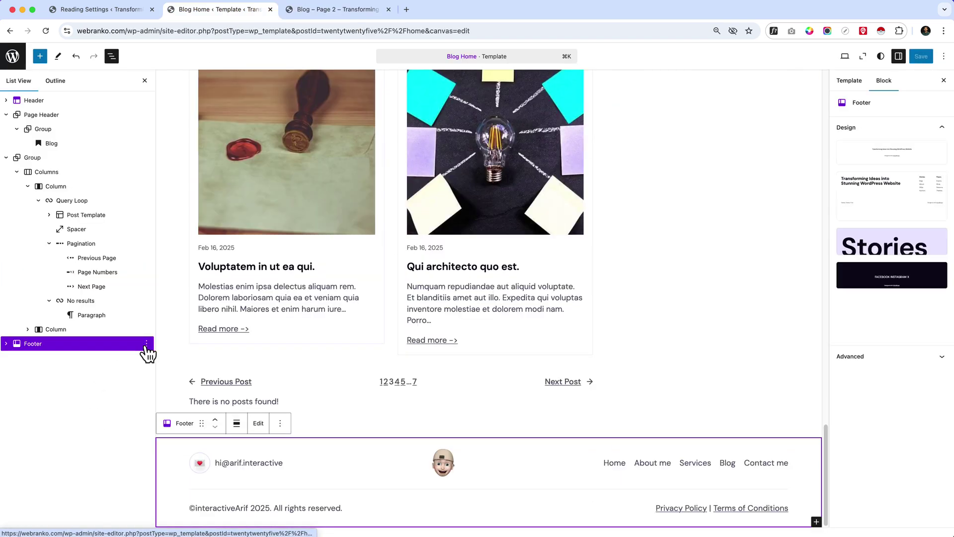
{"action": "left_click", "coordinate": [146, 344]}
{"action": "left_click", "coordinate": [165, 398]}
{"action": "type", "text": "/cta"}
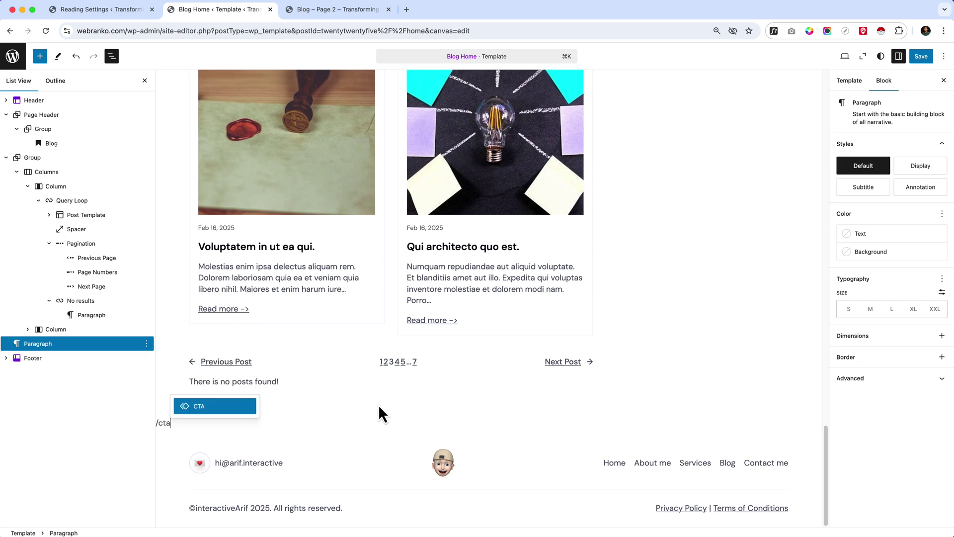
{"action": "key", "text": "Return"}
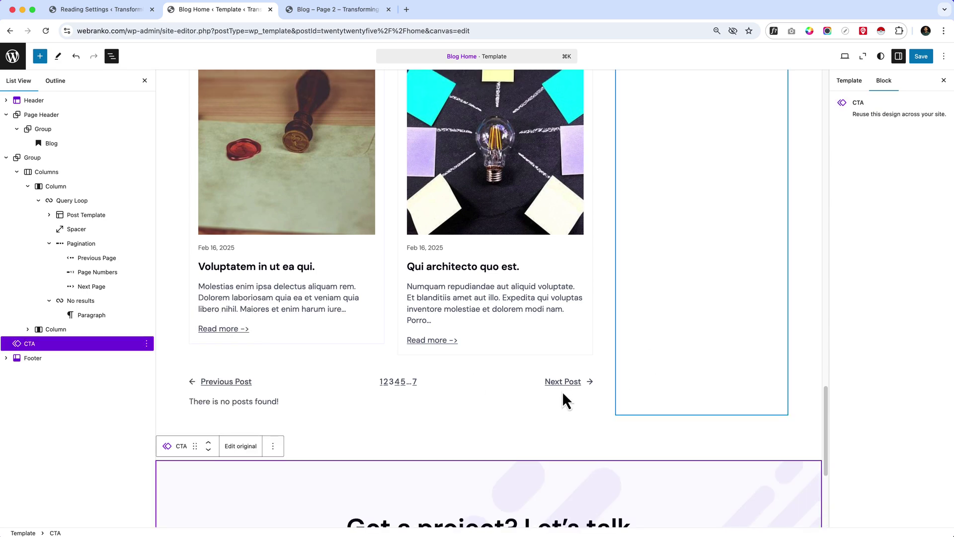
Save the updated Blog Home template
{"action": "scroll", "coordinate": [567, 390], "scroll_direction": "down", "scroll_amount": 5}
{"action": "left_click", "coordinate": [921, 56]}
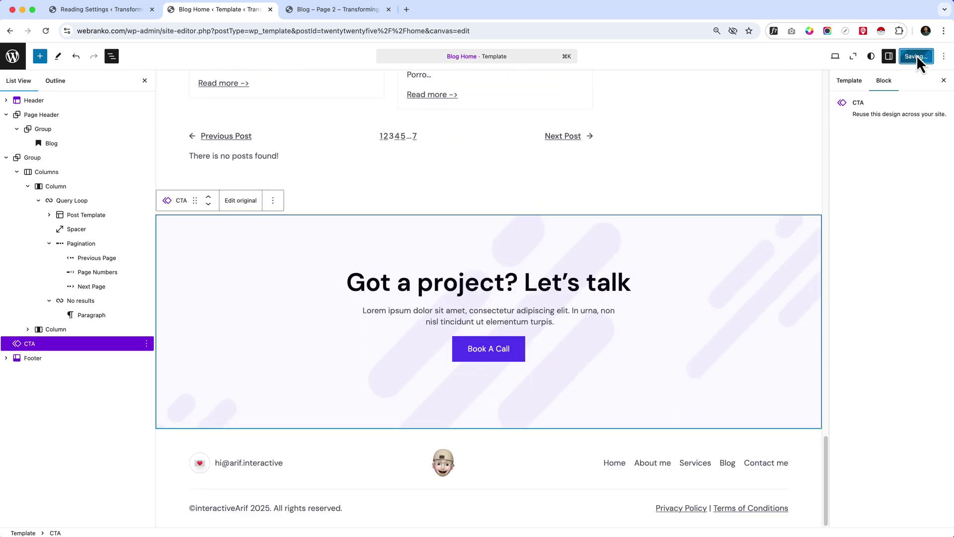
{"action": "left_click", "coordinate": [330, 10]}
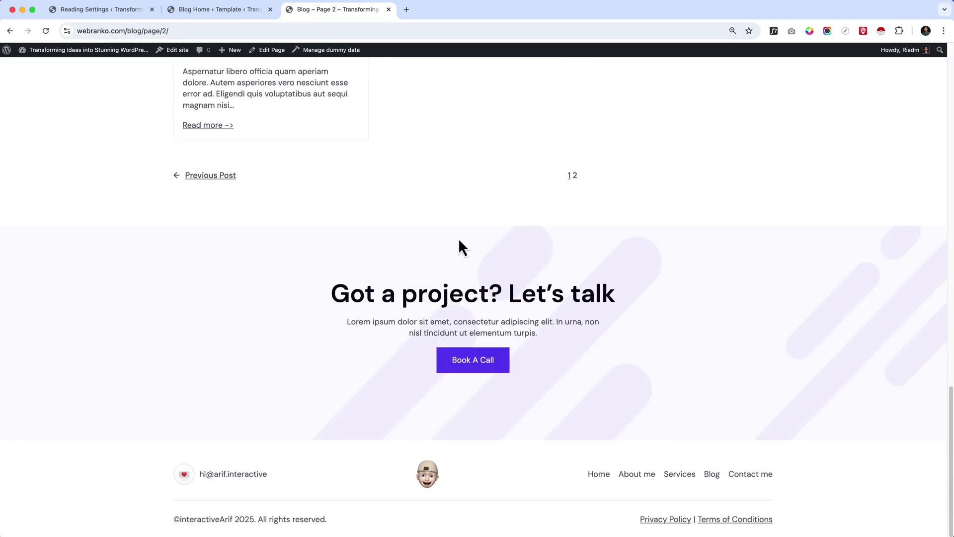
Review blog page 2 with its new CTA section above the footer
{"action": "scroll", "coordinate": [452, 257], "scroll_direction": "up", "scroll_amount": 8}
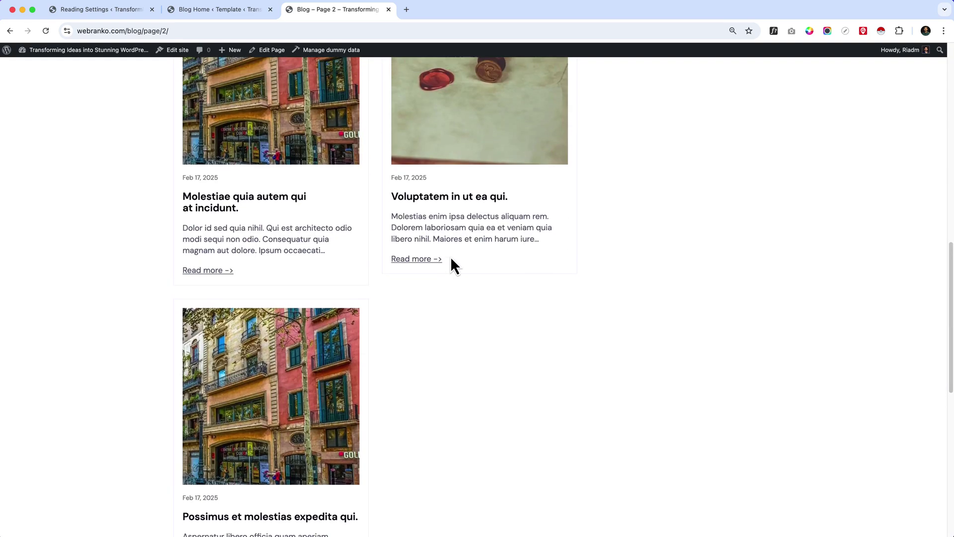
{"action": "scroll", "coordinate": [449, 259], "scroll_direction": "up", "scroll_amount": 8}
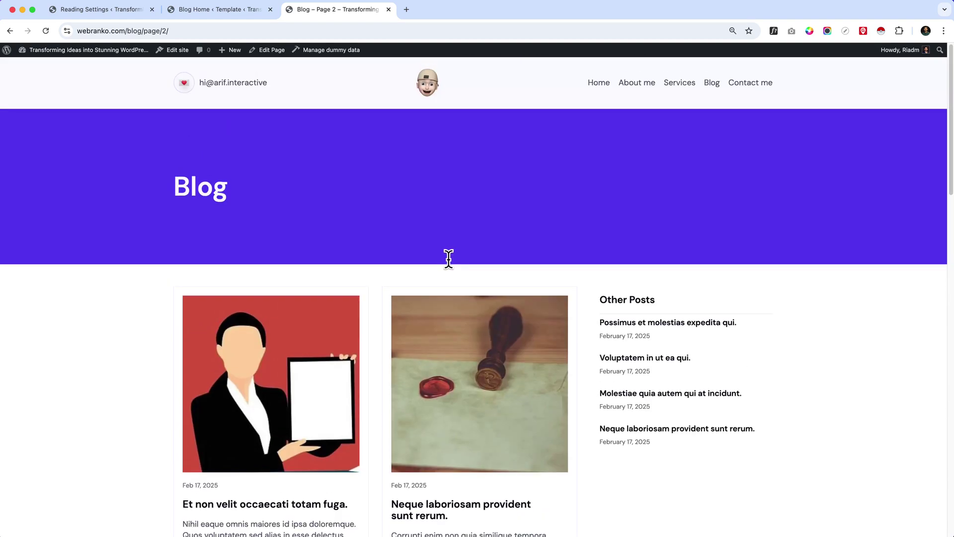
{"action": "scroll", "coordinate": [359, 231], "scroll_direction": "down", "scroll_amount": 6}
{"action": "scroll", "coordinate": [360, 235], "scroll_direction": "up", "scroll_amount": 6}
Go to the home page and view its 'My recent Blog Posts' grid
{"action": "left_click", "coordinate": [589, 81]}
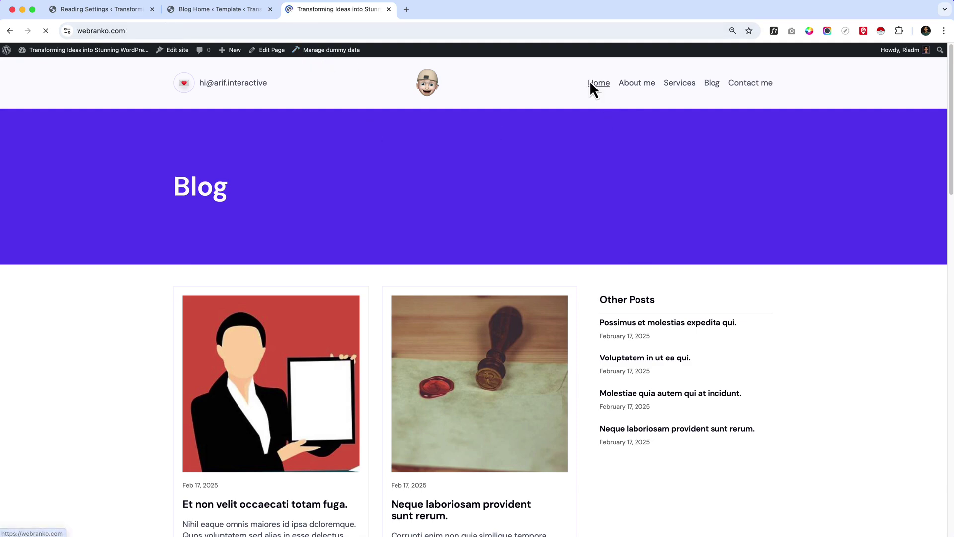
{"action": "scroll", "coordinate": [482, 256], "scroll_direction": "down", "scroll_amount": 20}
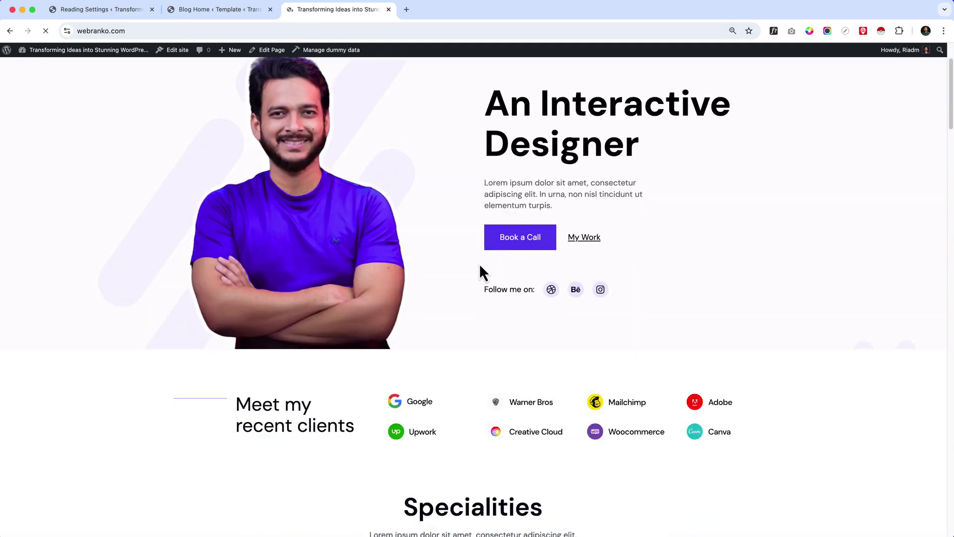
{"action": "scroll", "coordinate": [485, 258], "scroll_direction": "down", "scroll_amount": 9}
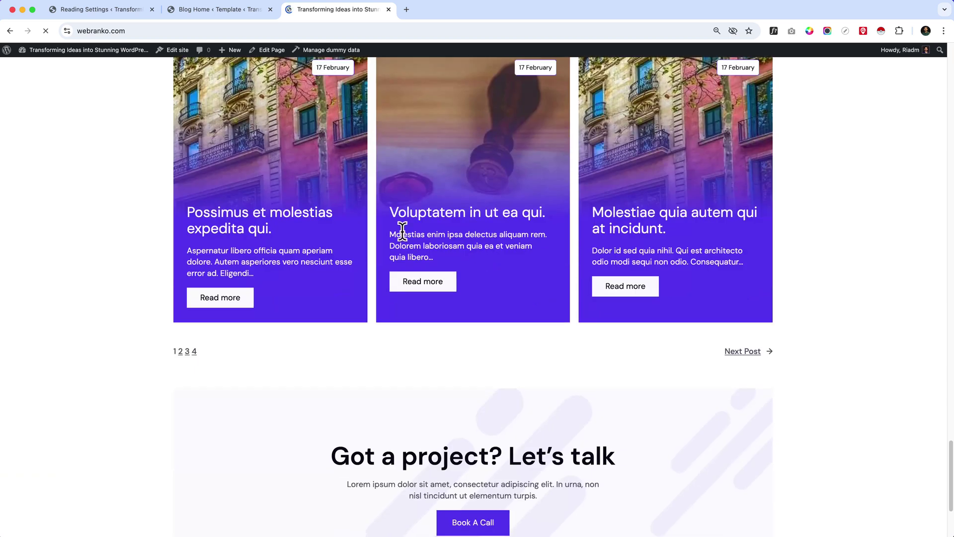
{"action": "scroll", "coordinate": [279, 298], "scroll_direction": "up", "scroll_amount": 2}
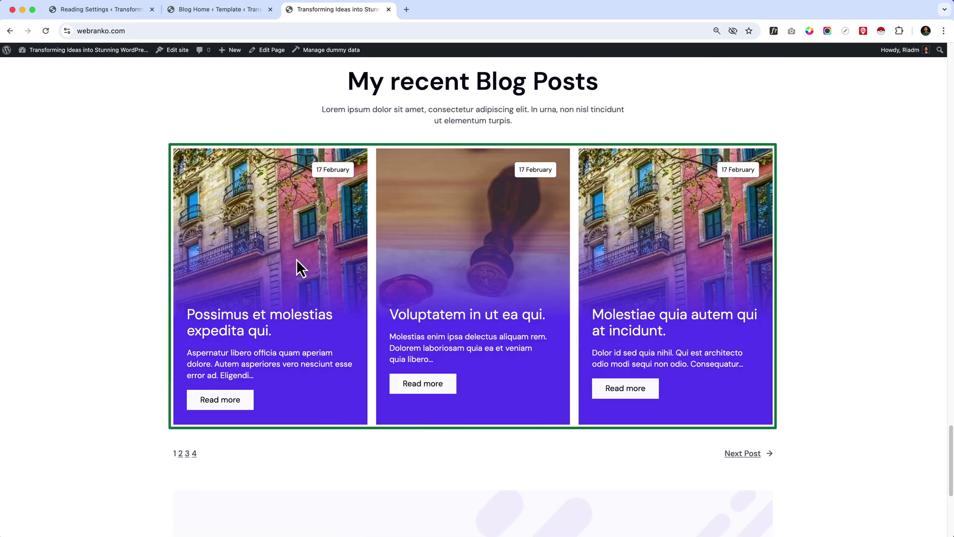